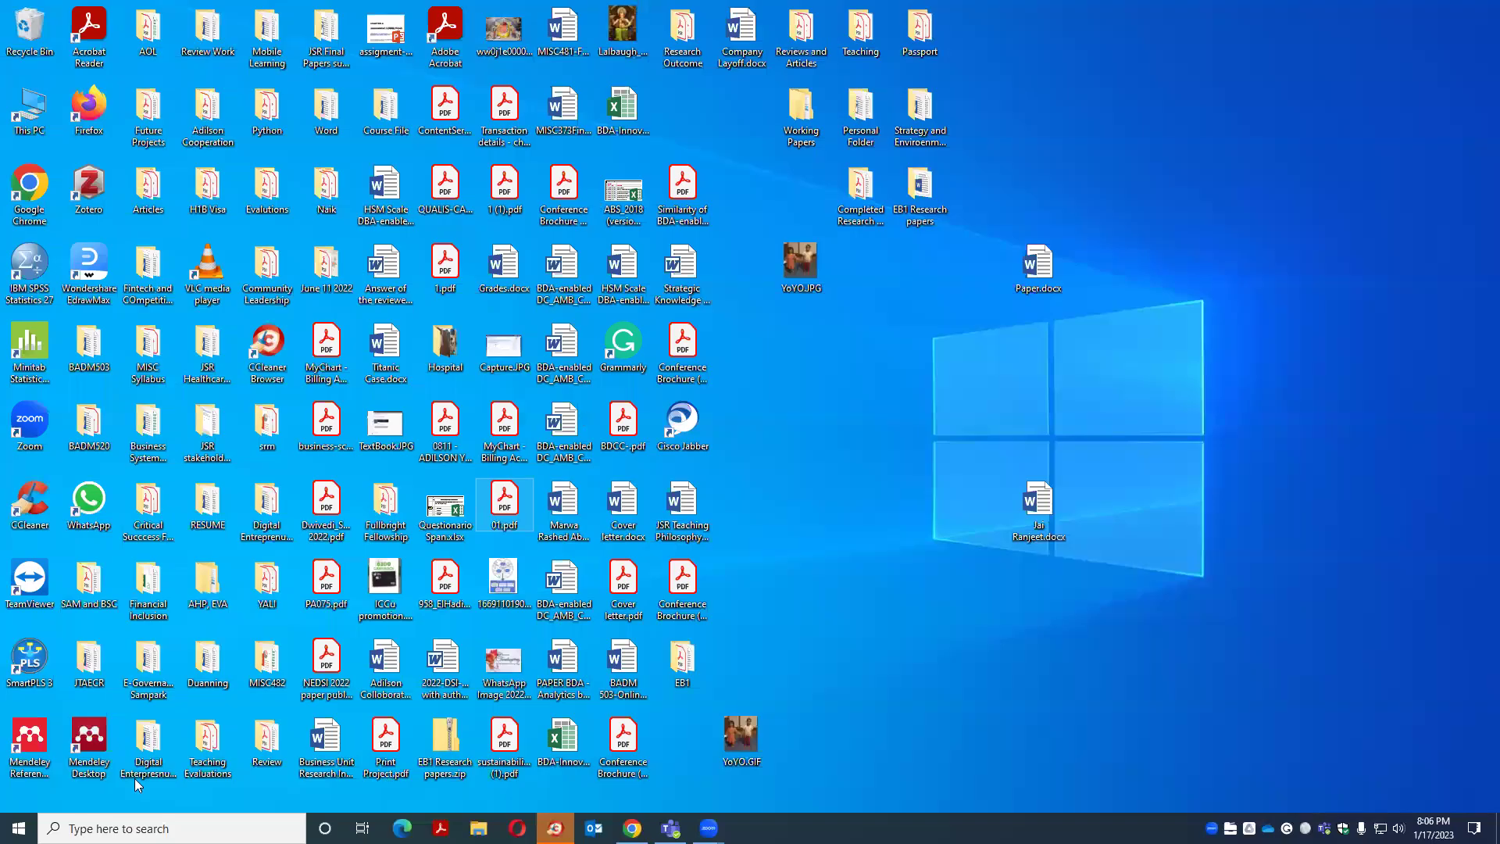
Launch Minitab Statistical Software from the Start menu's app list under M
{"action": "key", "text": "super"}
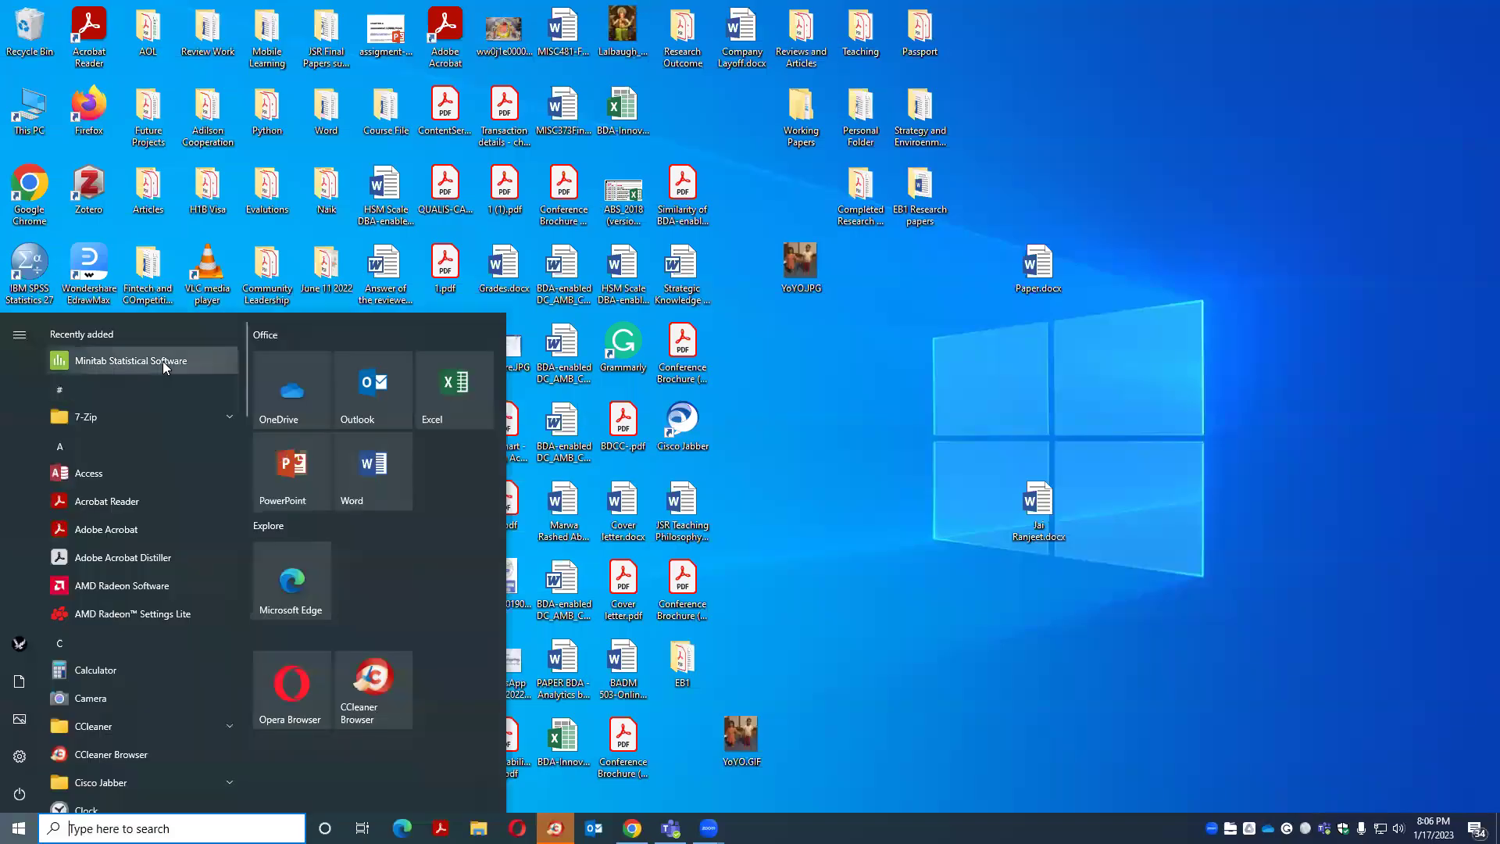
{"action": "scroll", "coordinate": [157, 428], "scroll_direction": "down", "scroll_amount": 10}
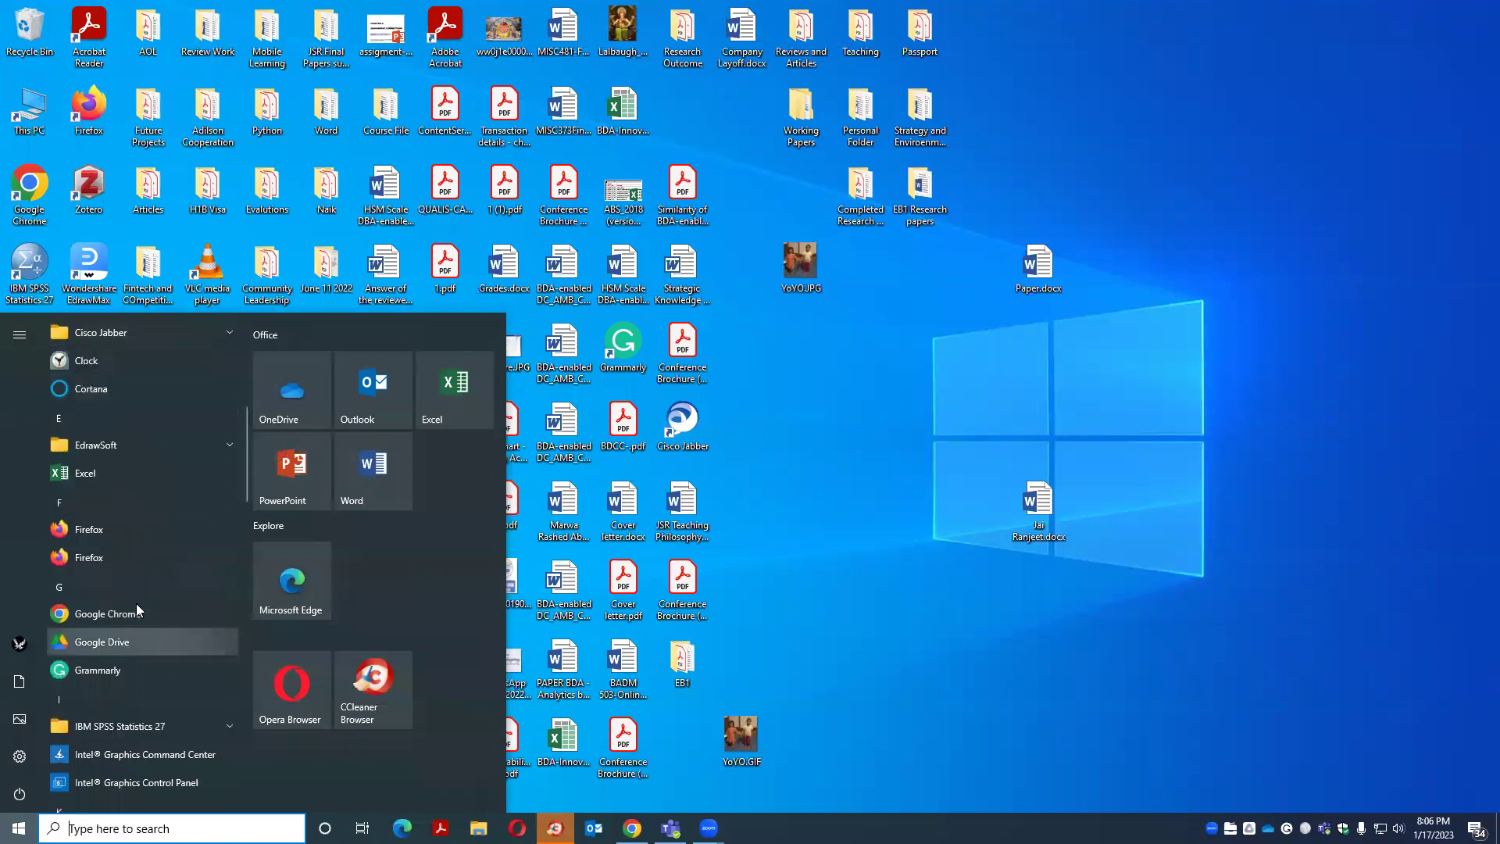
{"action": "scroll", "coordinate": [150, 469], "scroll_direction": "up", "scroll_amount": 10}
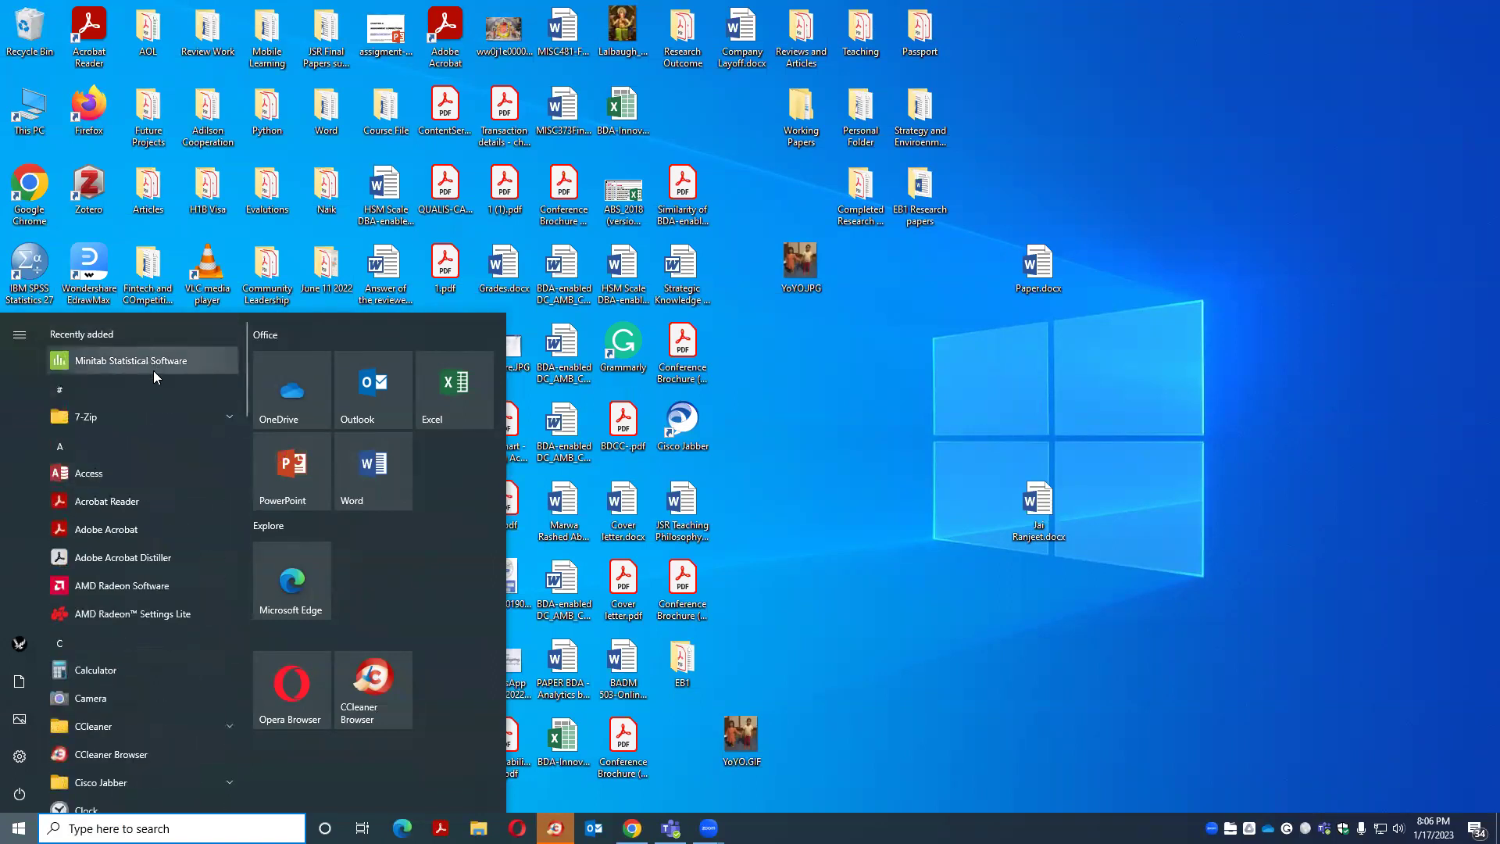
{"action": "scroll", "coordinate": [153, 370], "scroll_direction": "down", "scroll_amount": 2}
{"action": "scroll", "coordinate": [152, 384], "scroll_direction": "down", "scroll_amount": 10}
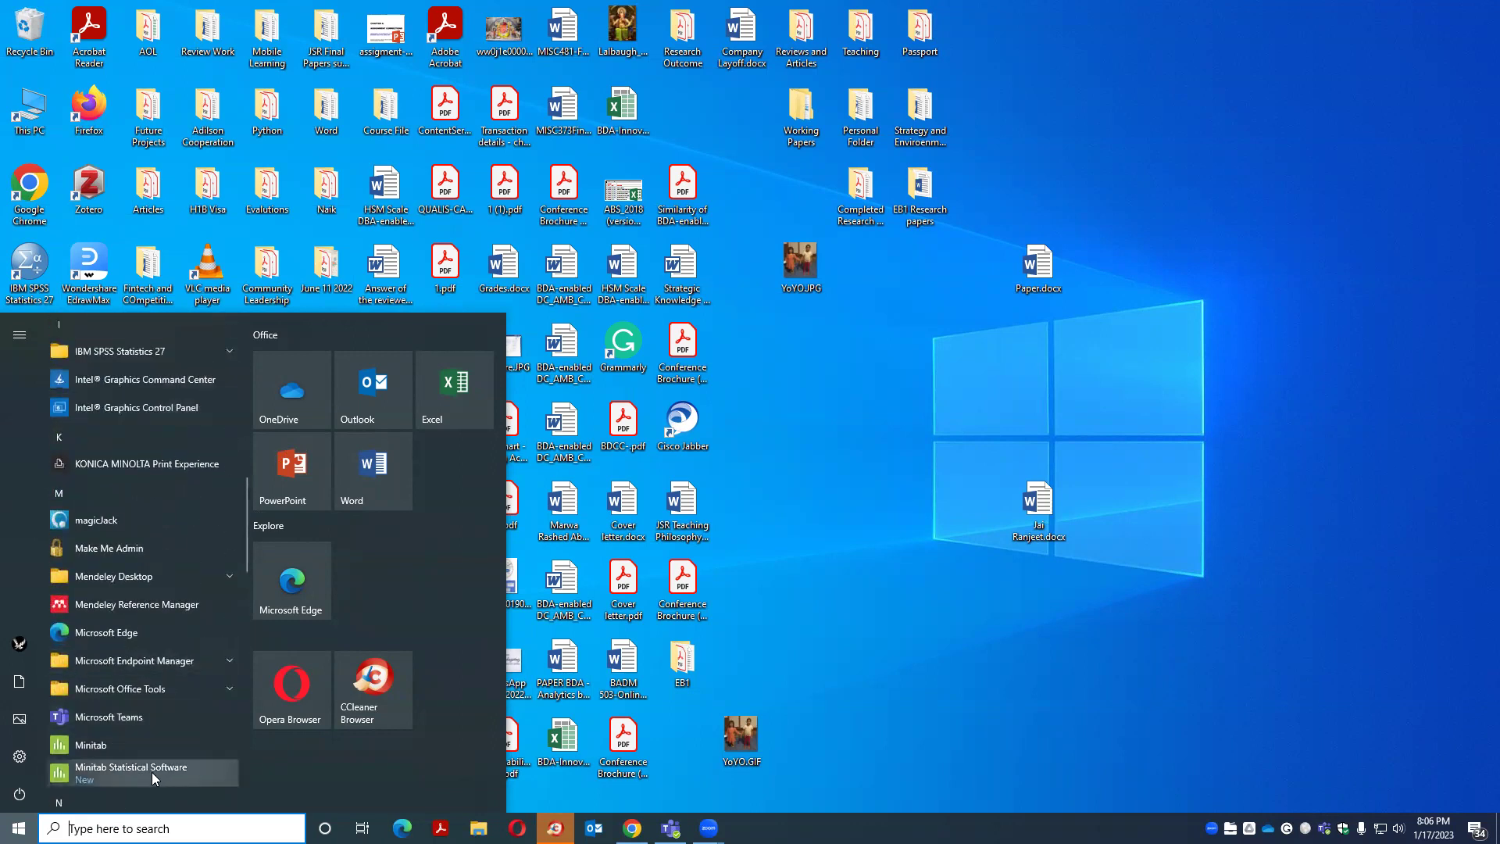
{"action": "scroll", "coordinate": [151, 772], "scroll_direction": "down", "scroll_amount": 3}
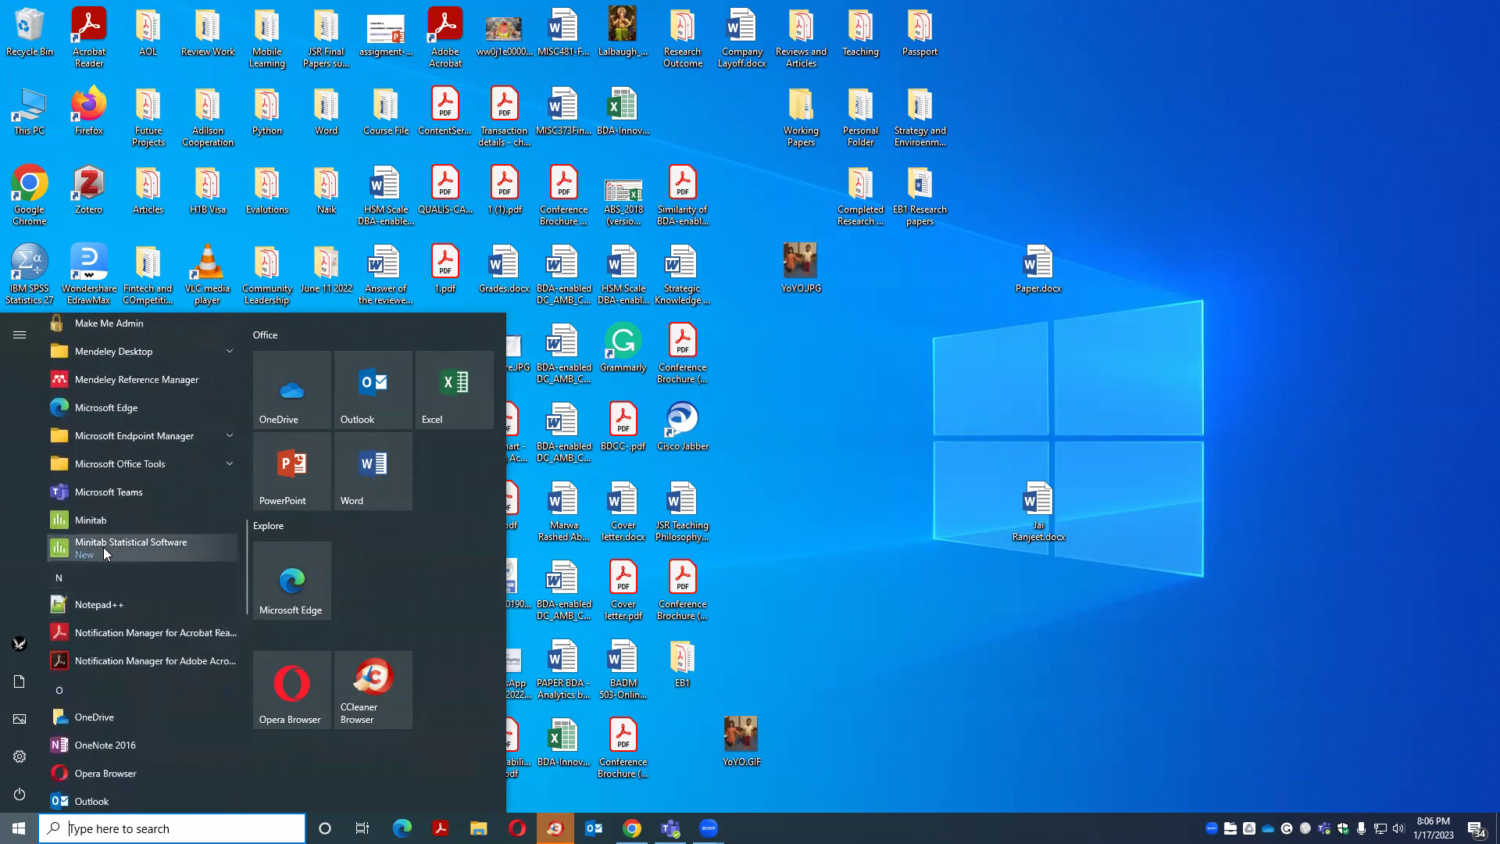
{"action": "left_click", "coordinate": [103, 547]}
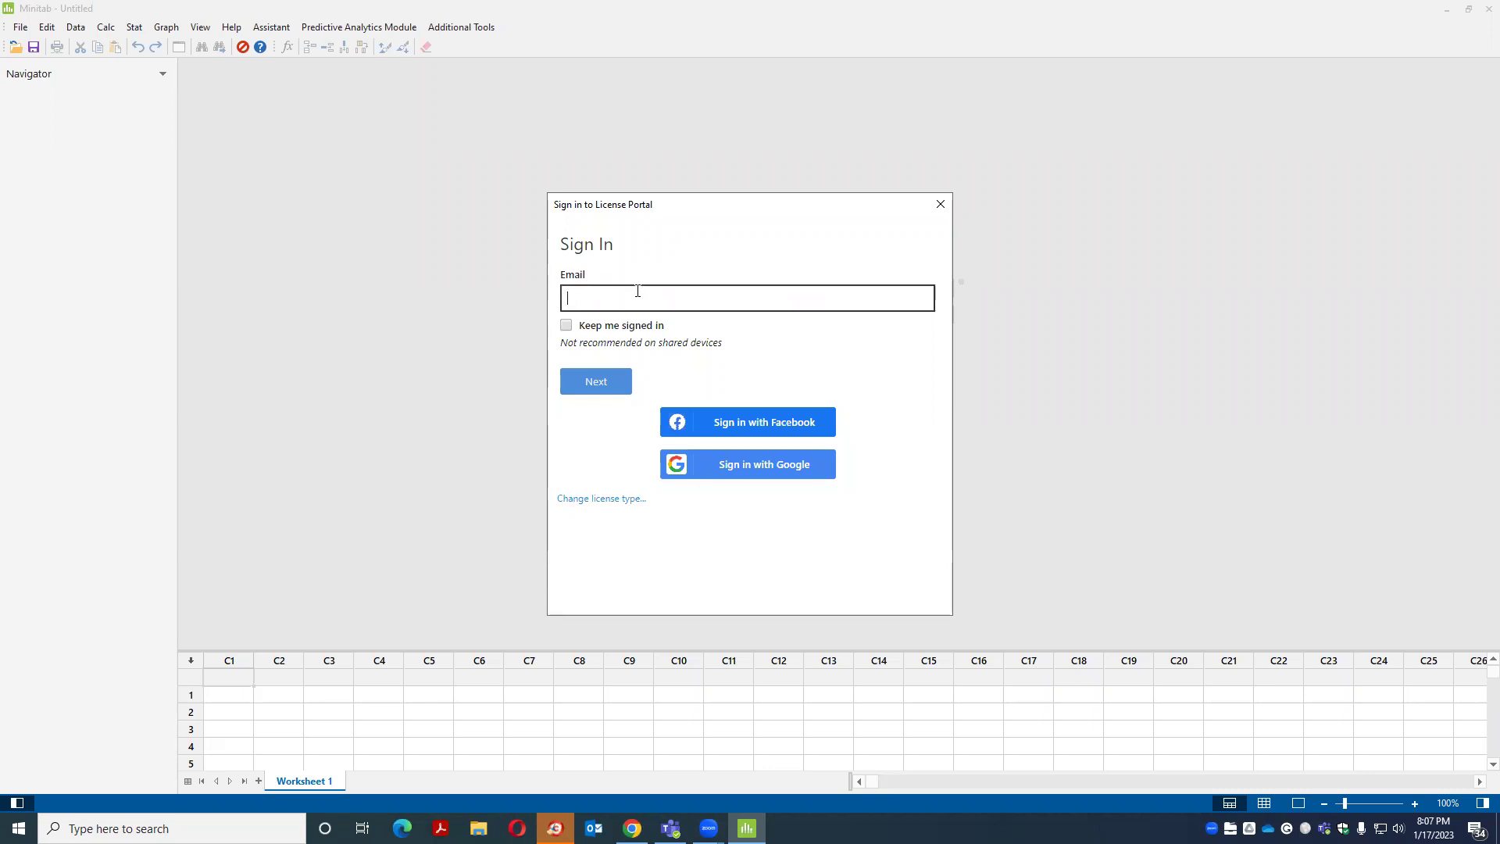
Sign in to the Minitab licence with the university e-mail, NetID and password via single sign-on
{"action": "left_click", "coordinate": [596, 382]}
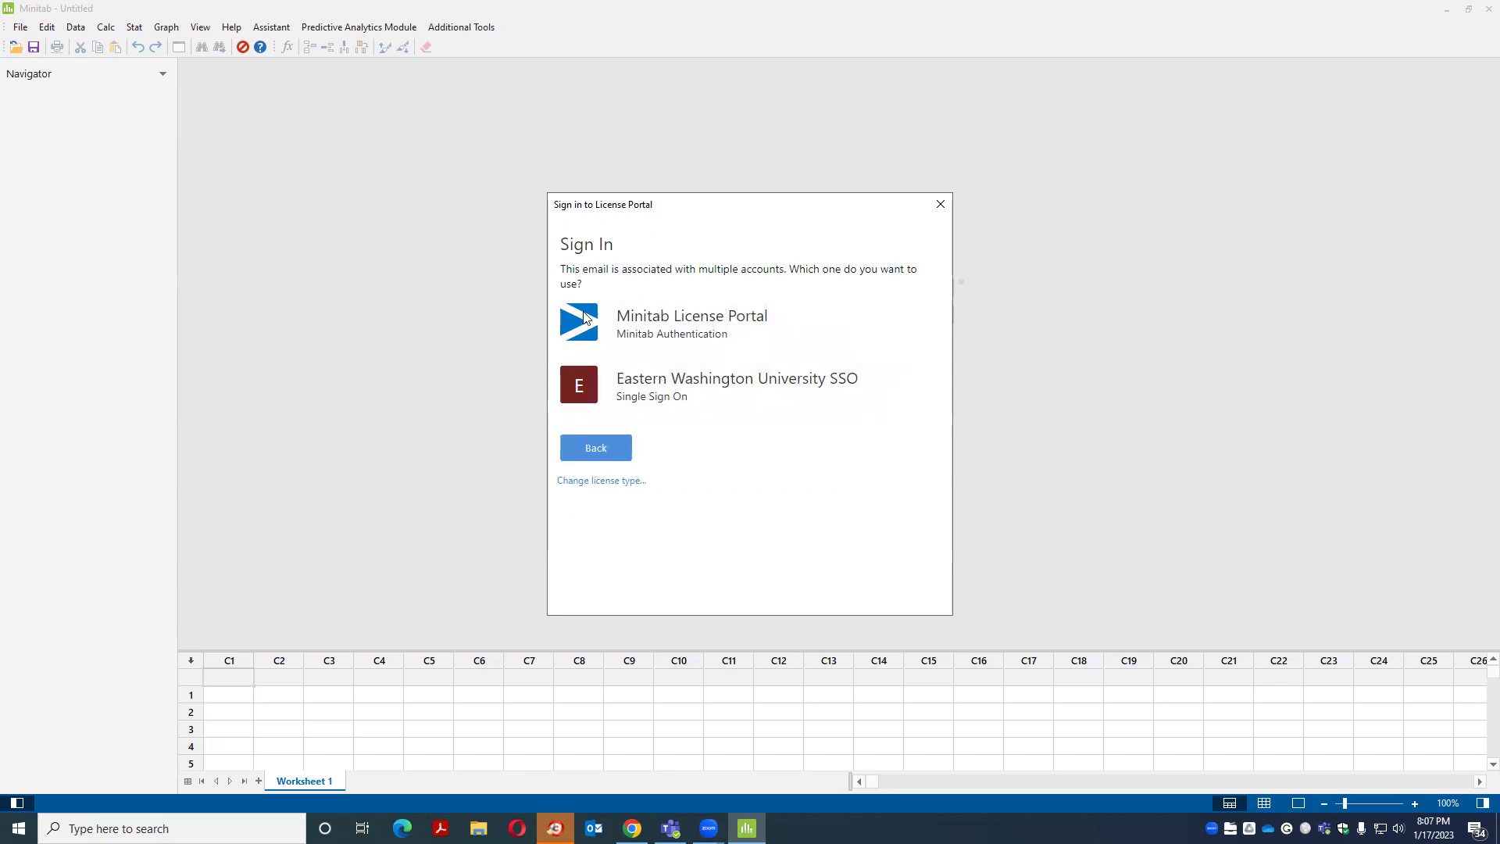
{"action": "left_click", "coordinate": [698, 386]}
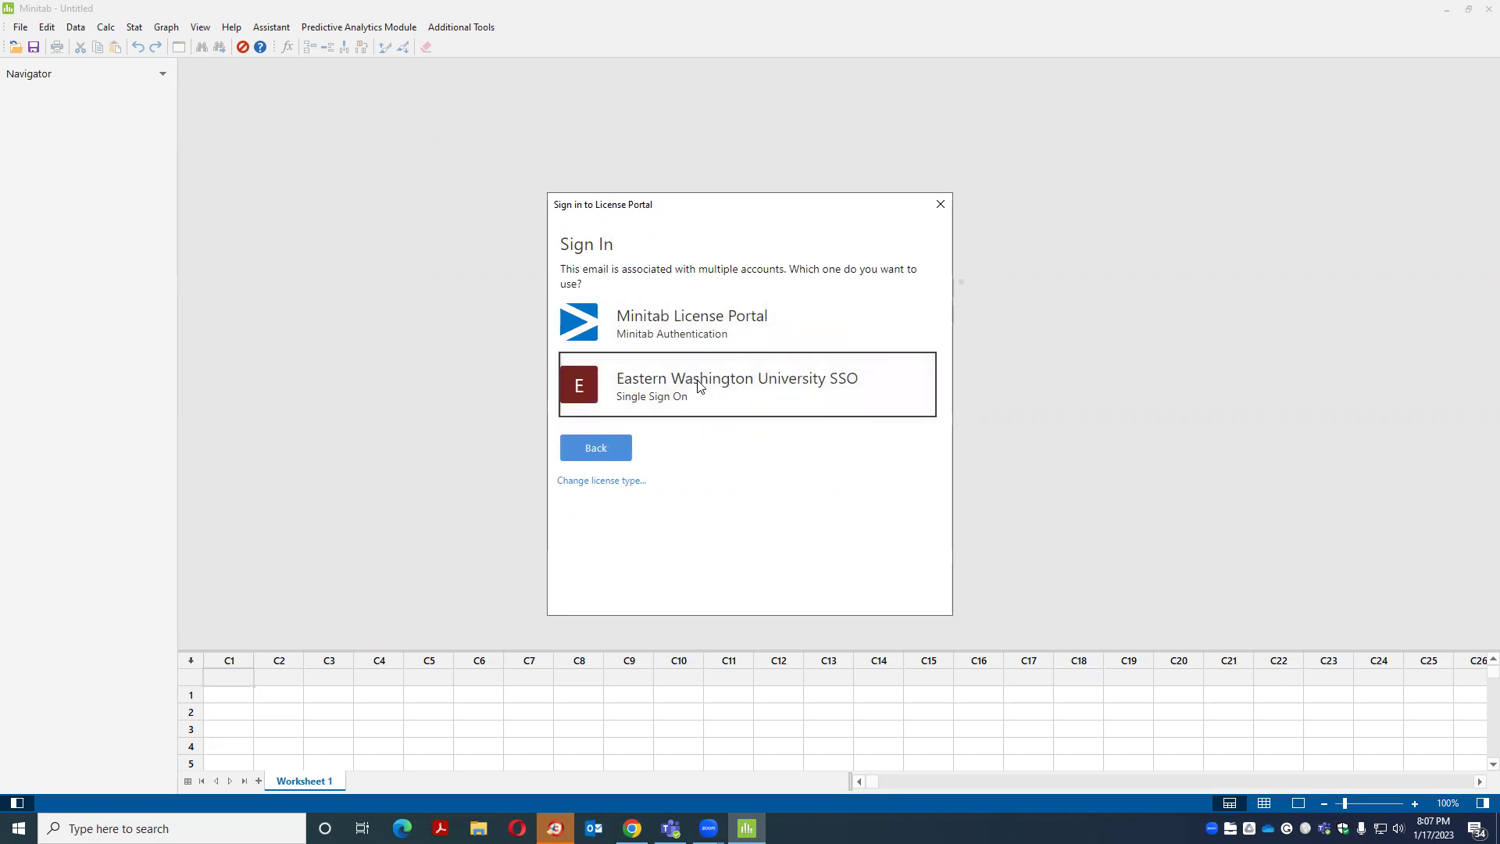
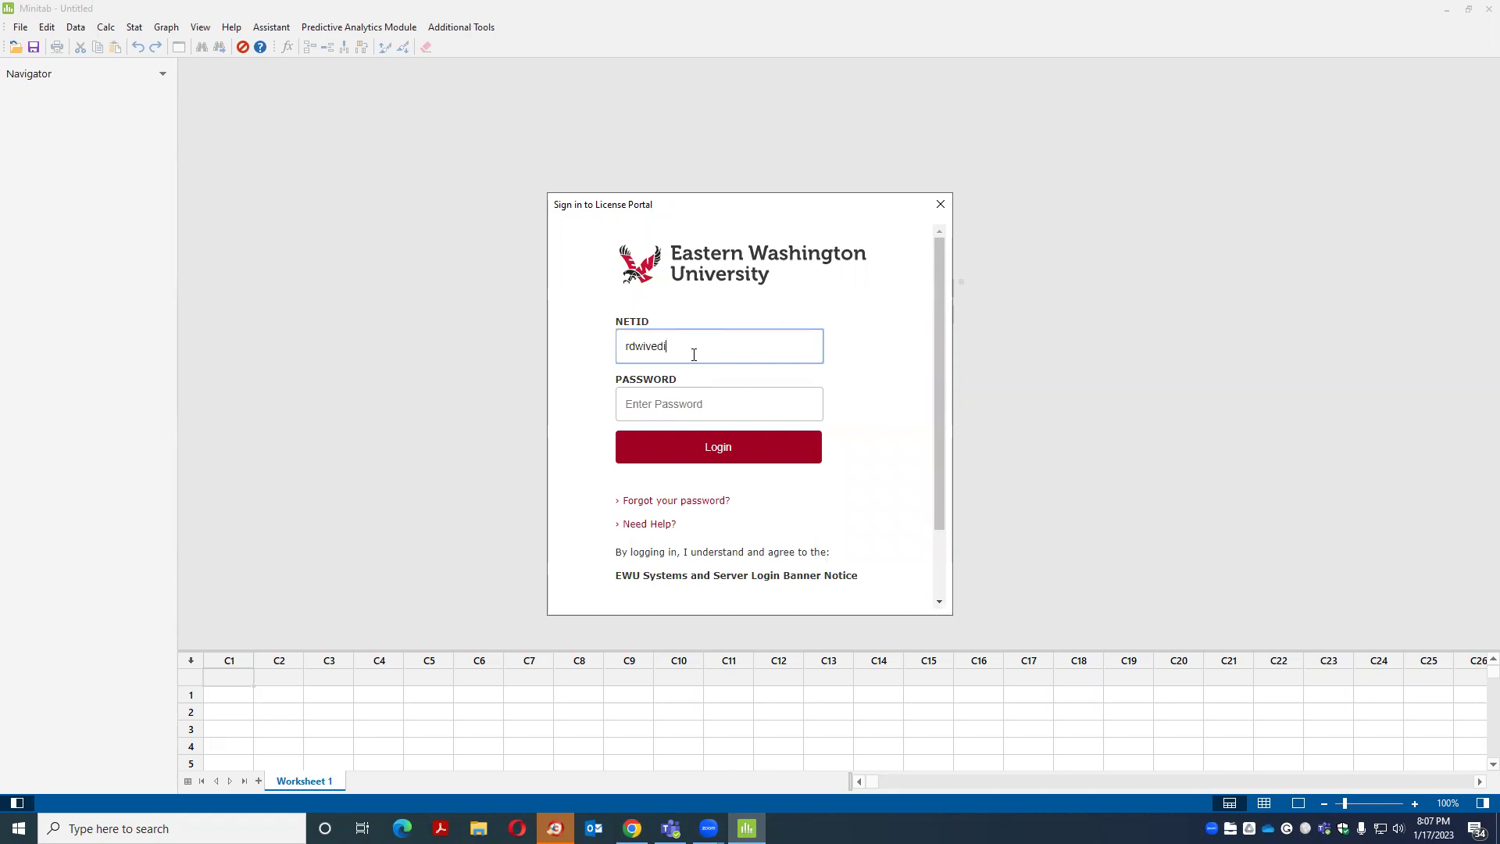
{"action": "key", "text": "Tab"}
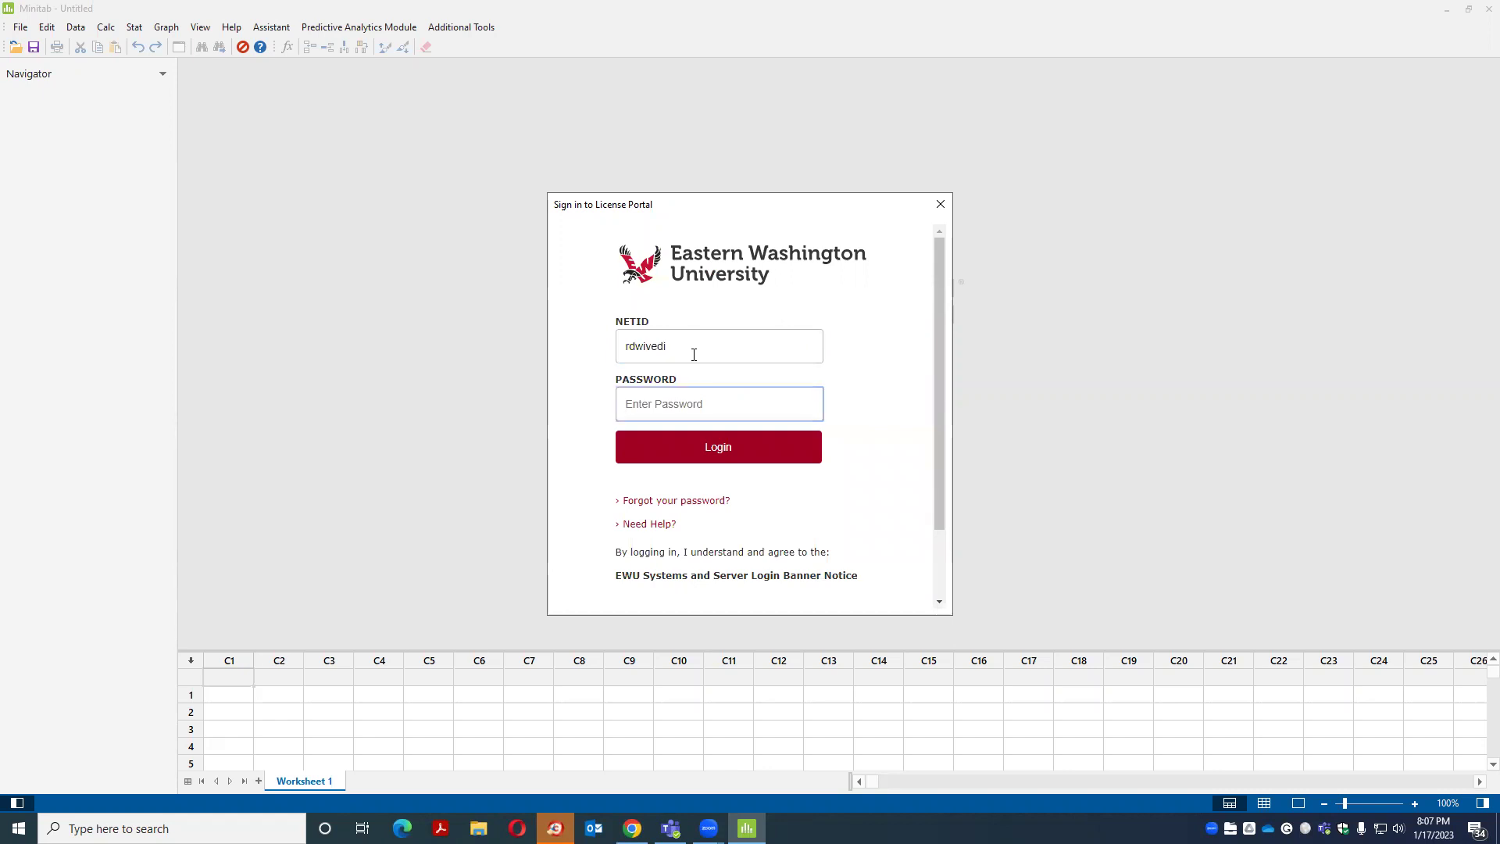
{"action": "type", "text": "••••••••••"}
{"action": "key", "text": "Return"}
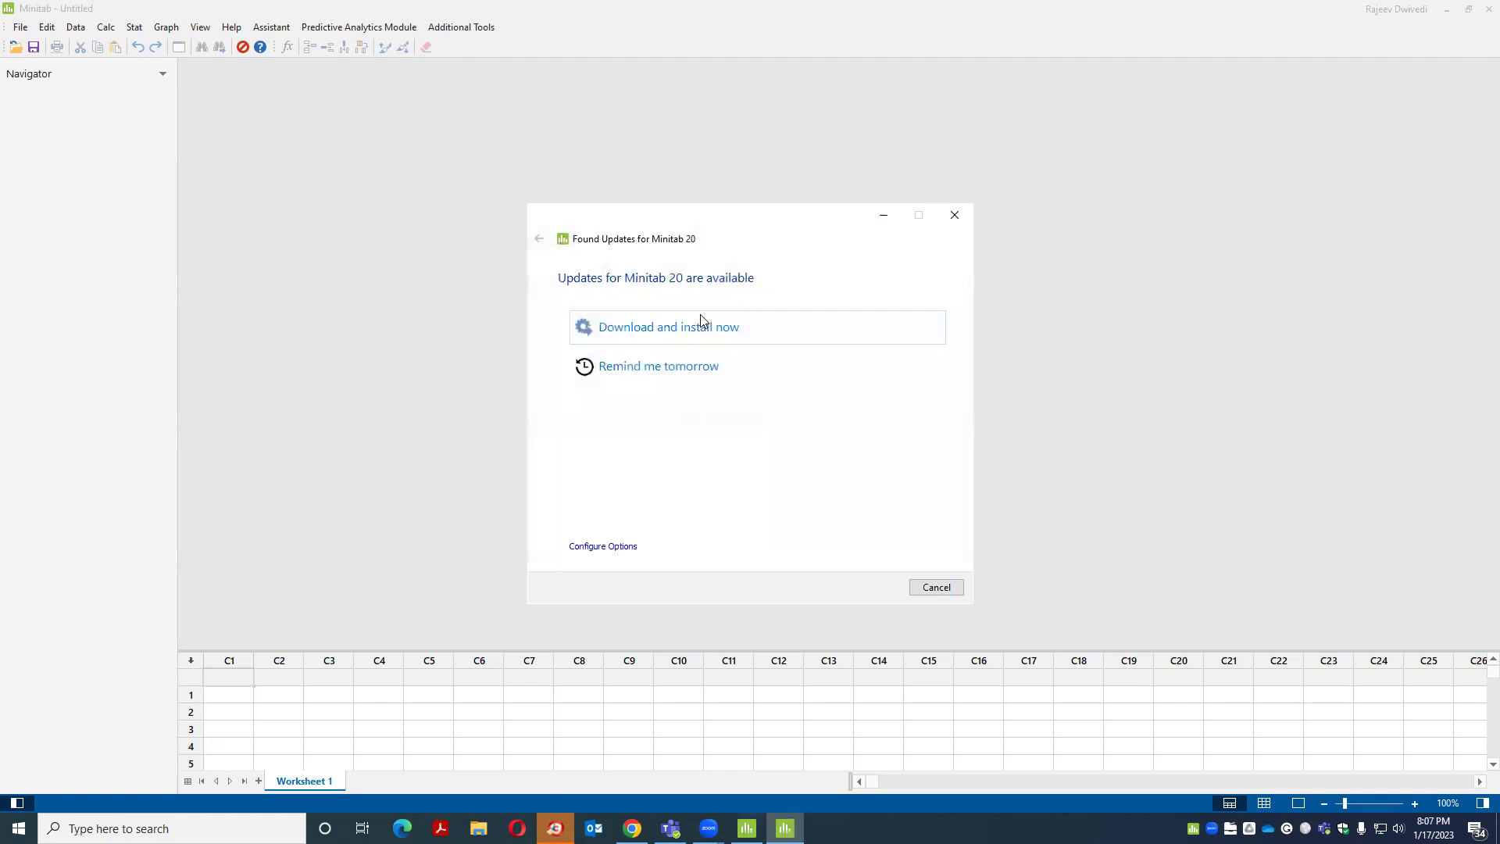
Download and install the found Minitab updates, moving the progress window aside while it runs
{"action": "left_click", "coordinate": [655, 329]}
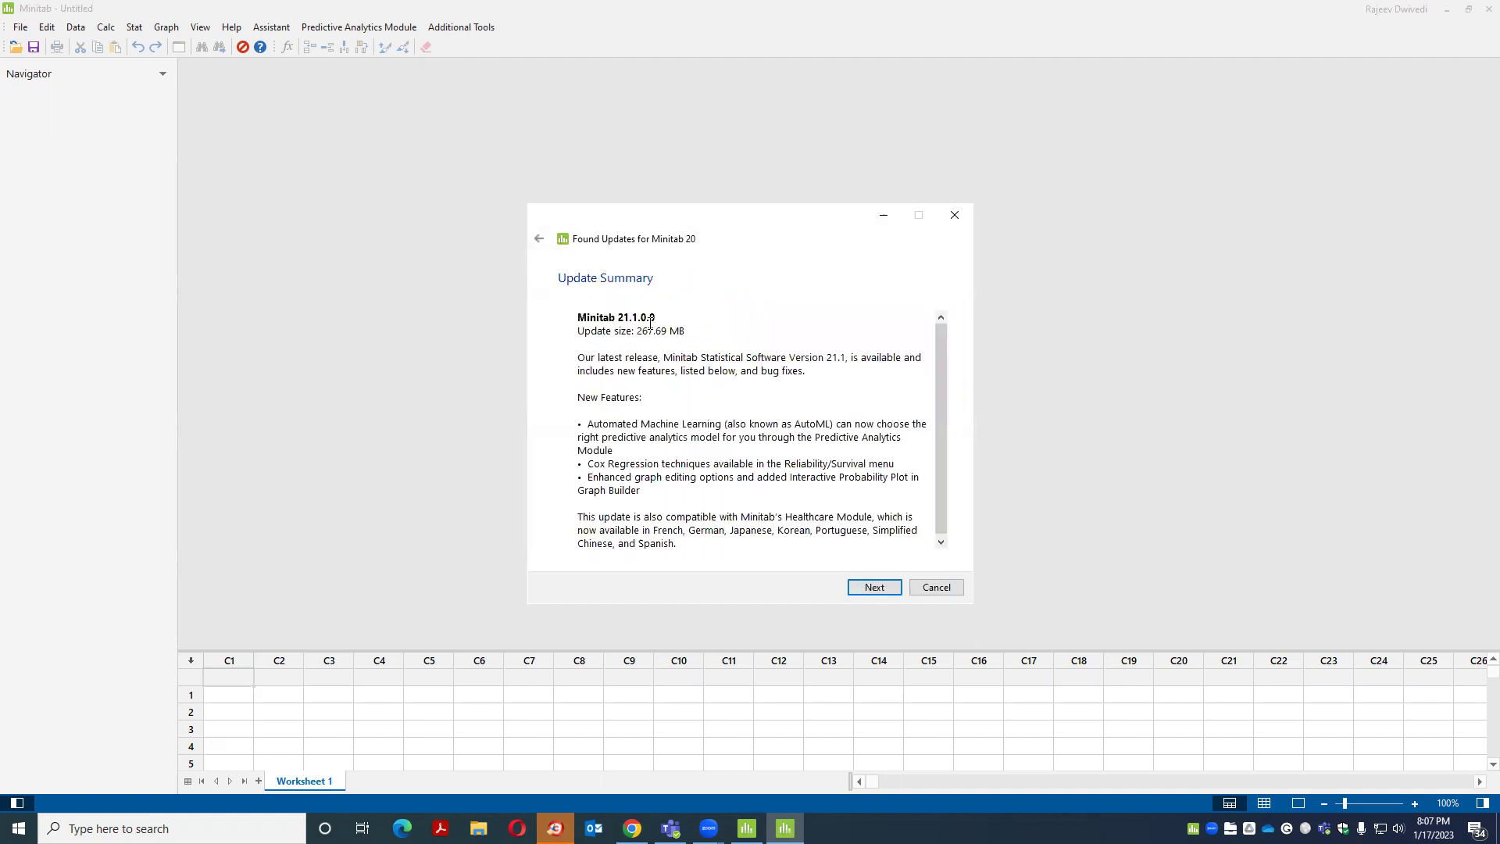
{"action": "left_click", "coordinate": [874, 587]}
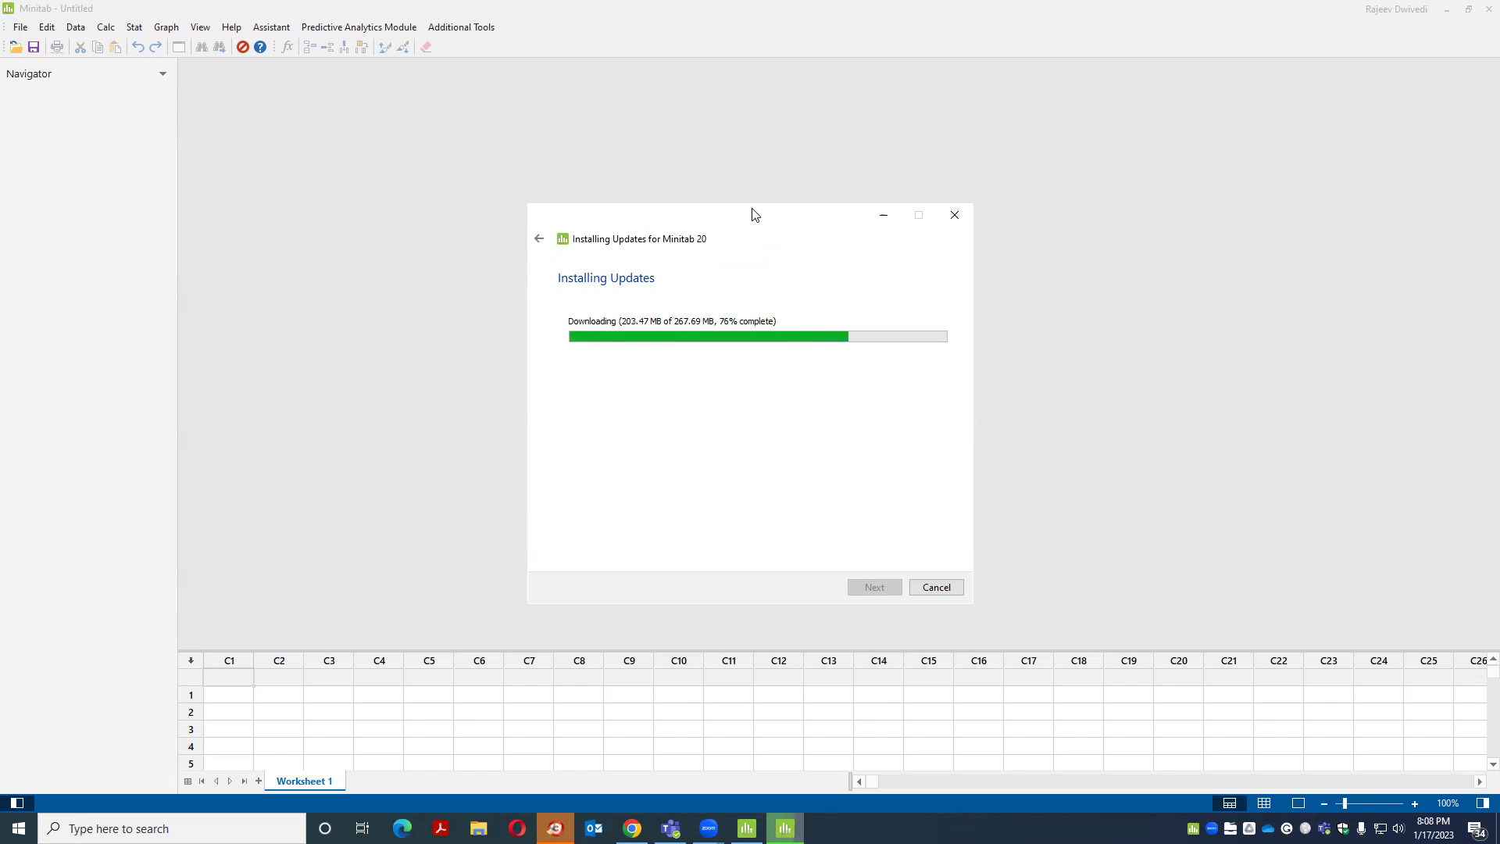
{"action": "left_click_drag", "start_coordinate": [754, 214], "coordinate": [687, 185]}
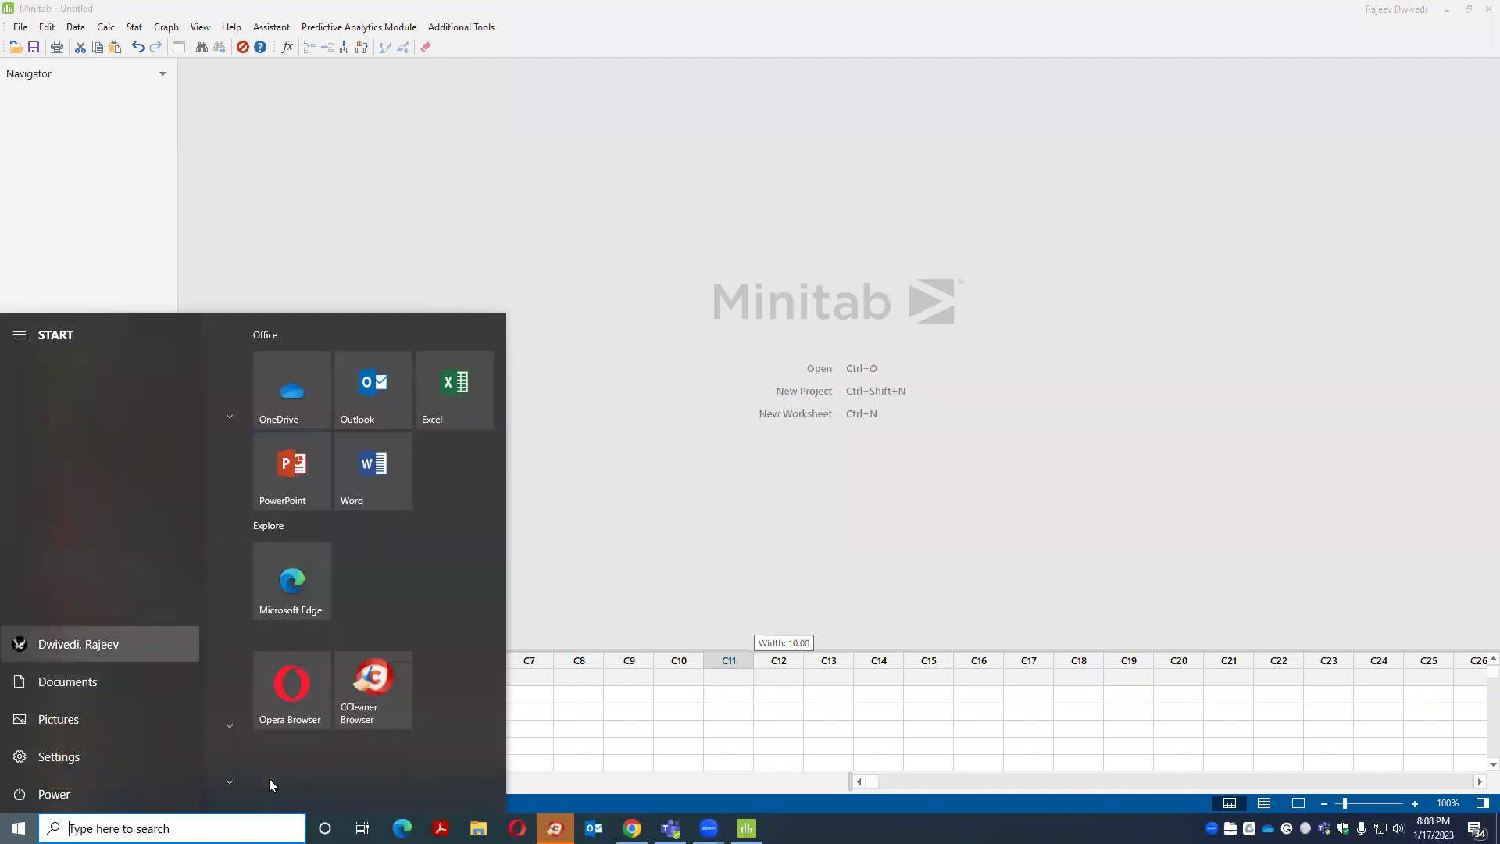
{"action": "scroll", "coordinate": [106, 623], "scroll_direction": "down", "scroll_amount": 10}
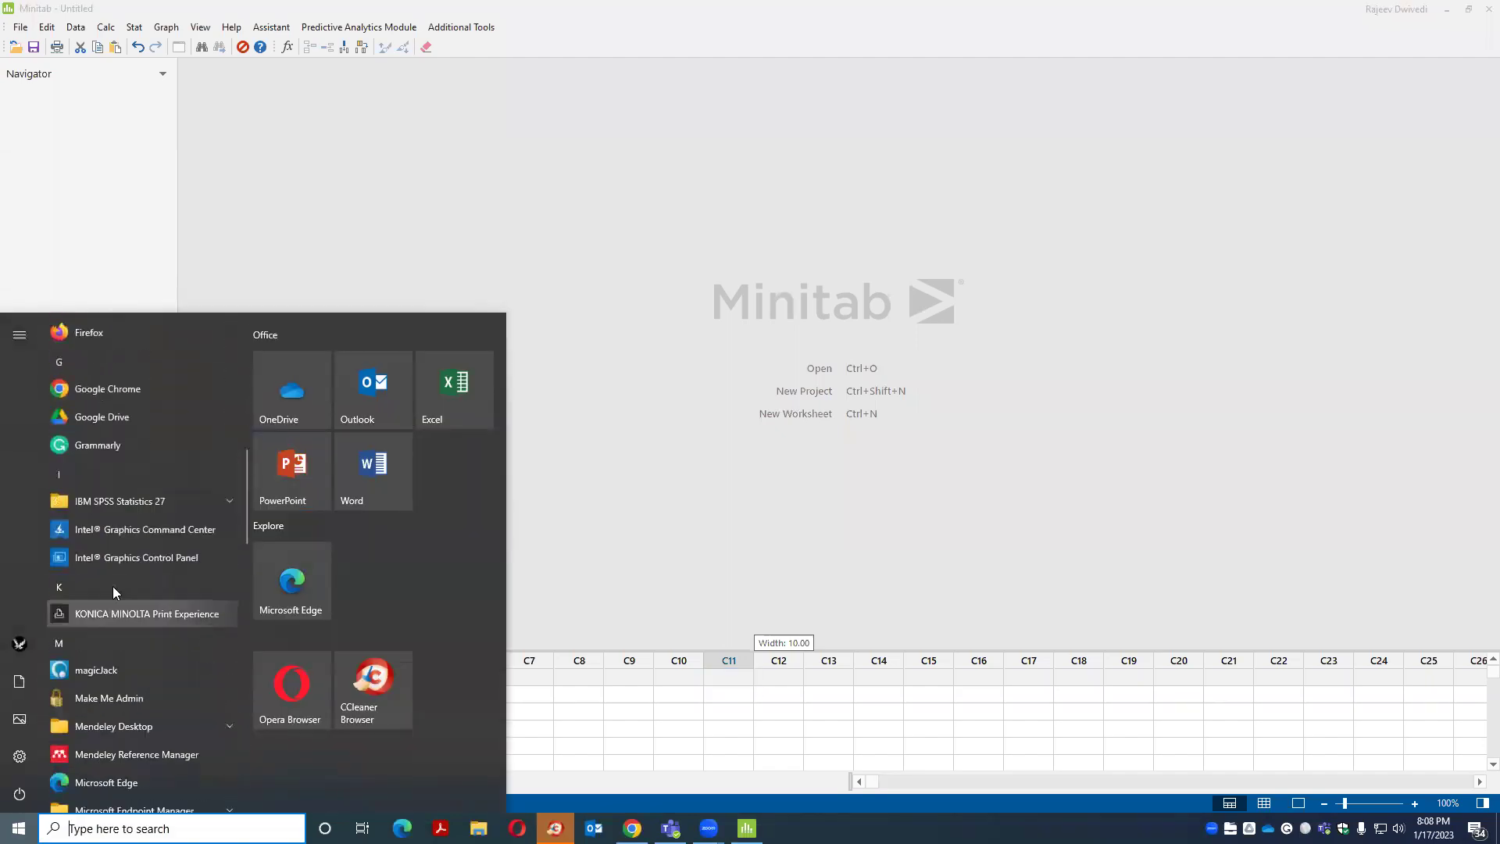
{"action": "scroll", "coordinate": [112, 511], "scroll_direction": "down", "scroll_amount": 3}
{"action": "left_click", "coordinate": [115, 543]}
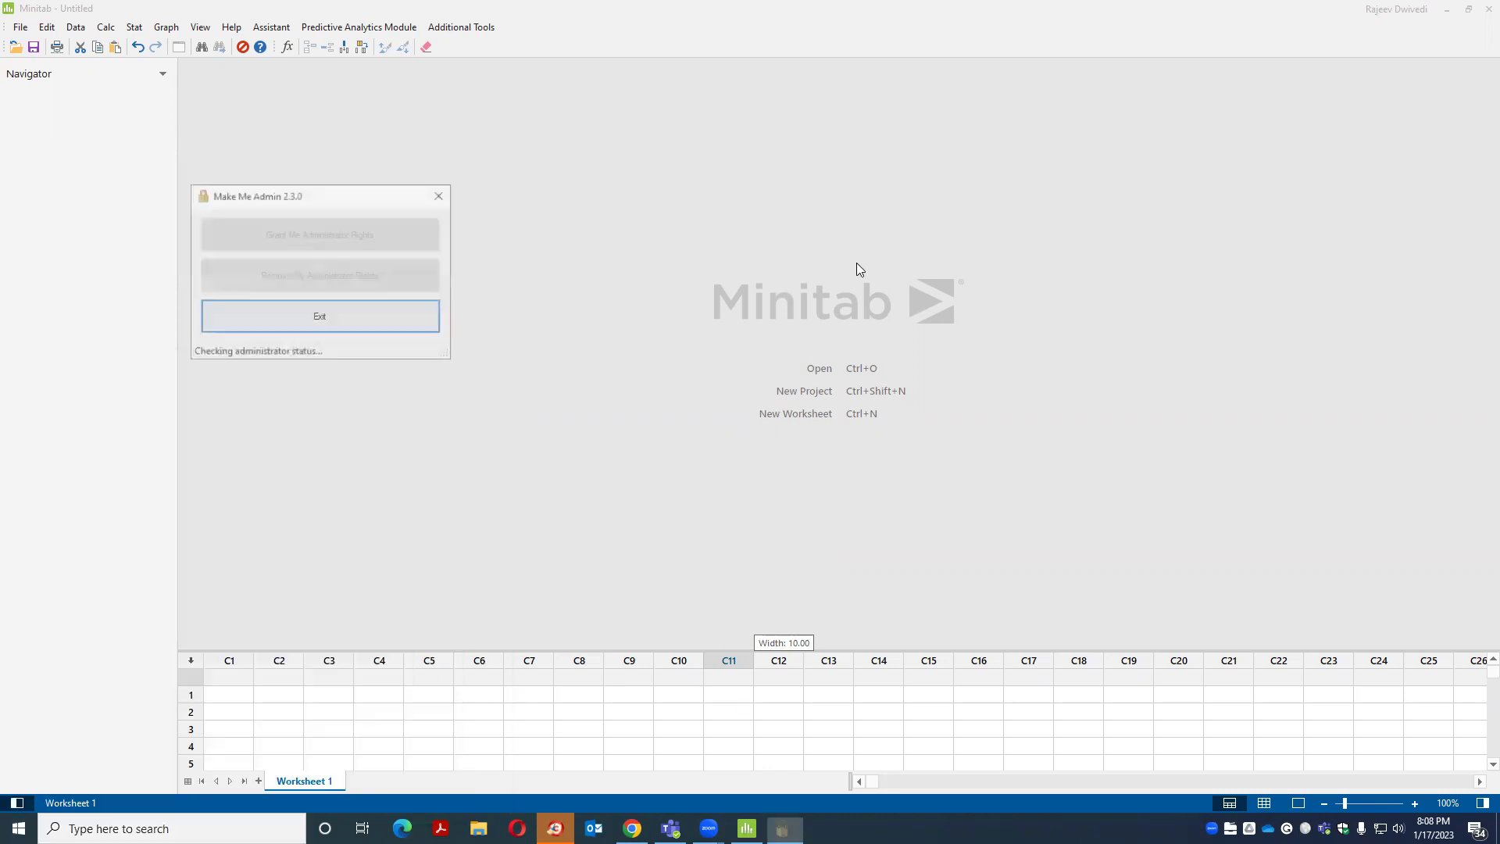
{"action": "left_click", "coordinate": [310, 237]}
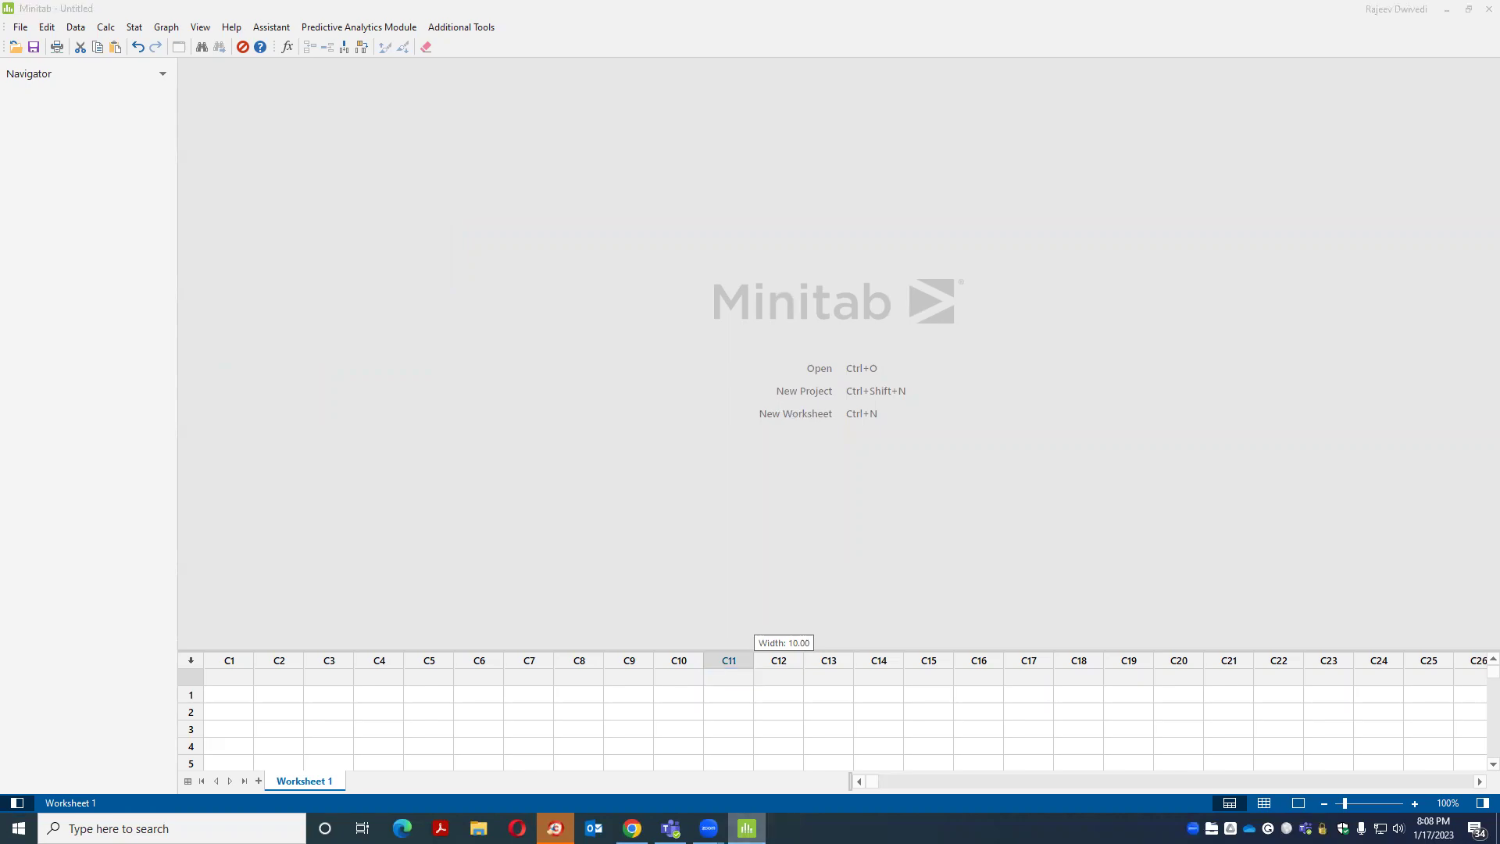
{"action": "key", "text": "super+d"}
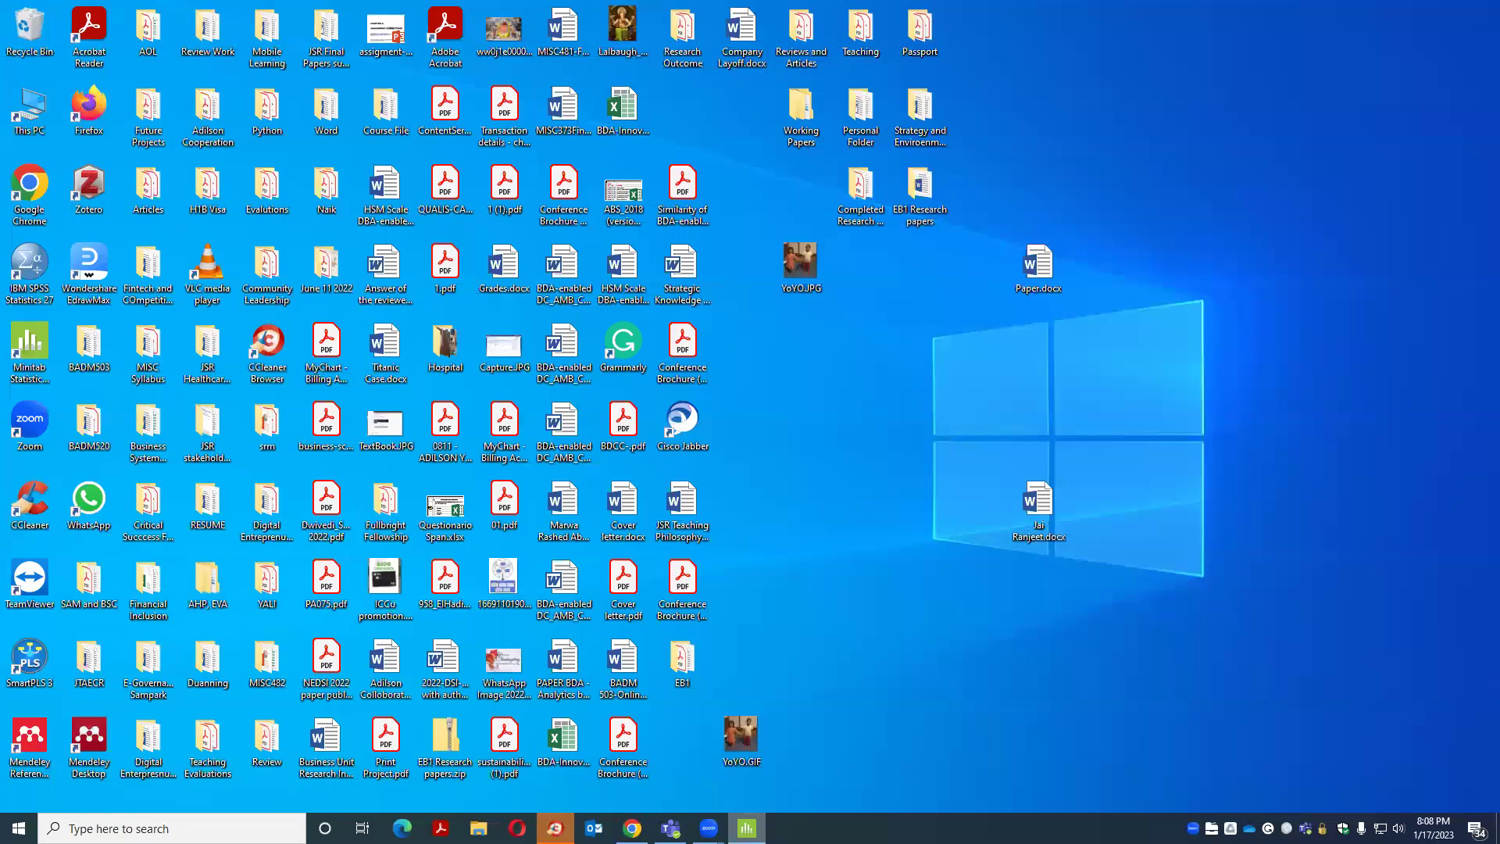
{"action": "key", "text": "super+d"}
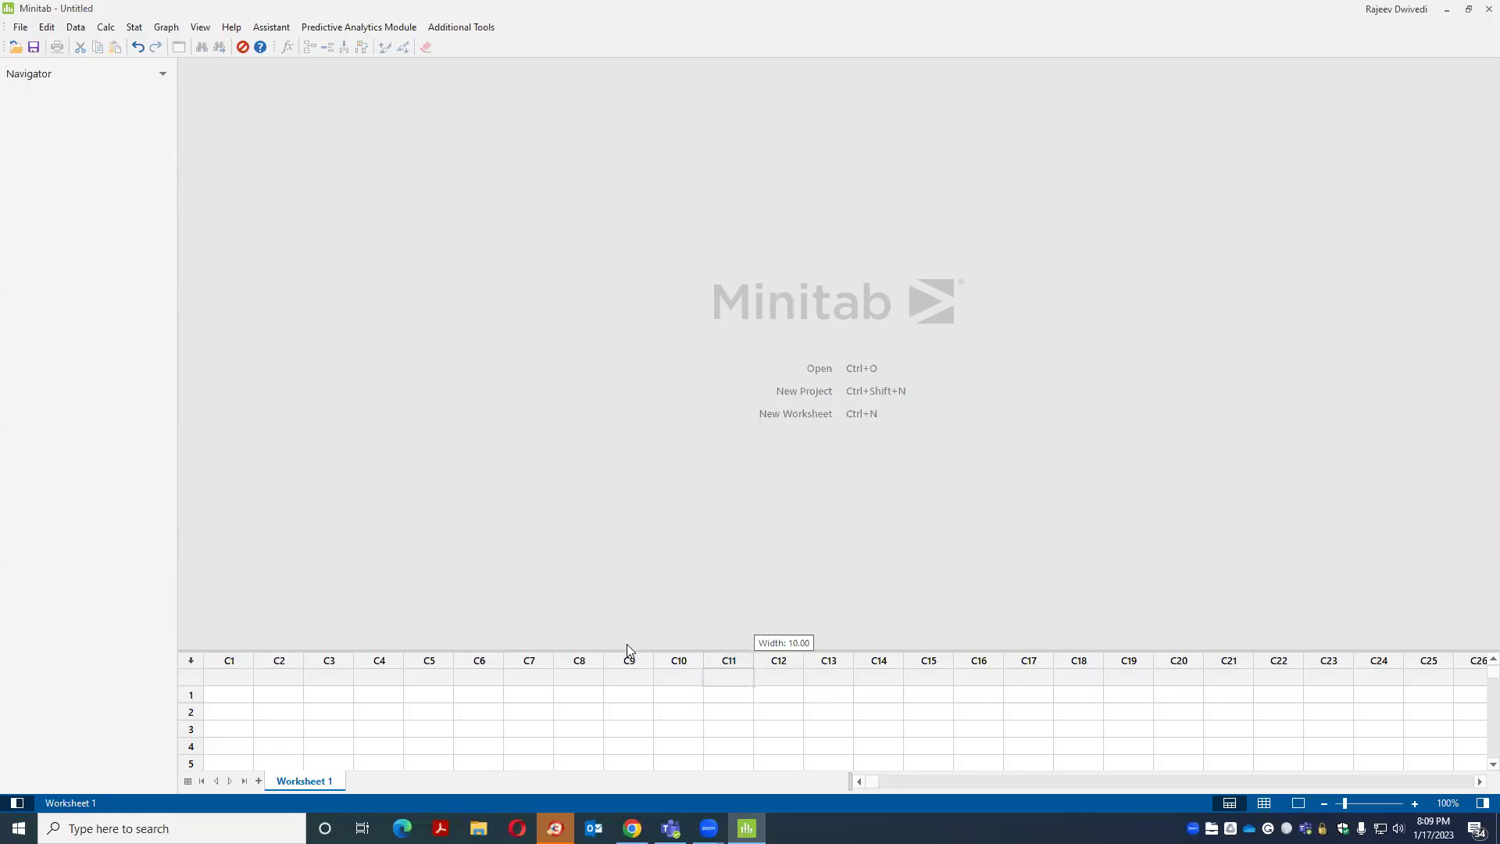
Drag the worksheet splitter upward and preview the Probability Distribution Plot chooser without plotting
{"action": "left_click_drag", "start_coordinate": [626, 650], "coordinate": [647, 455]}
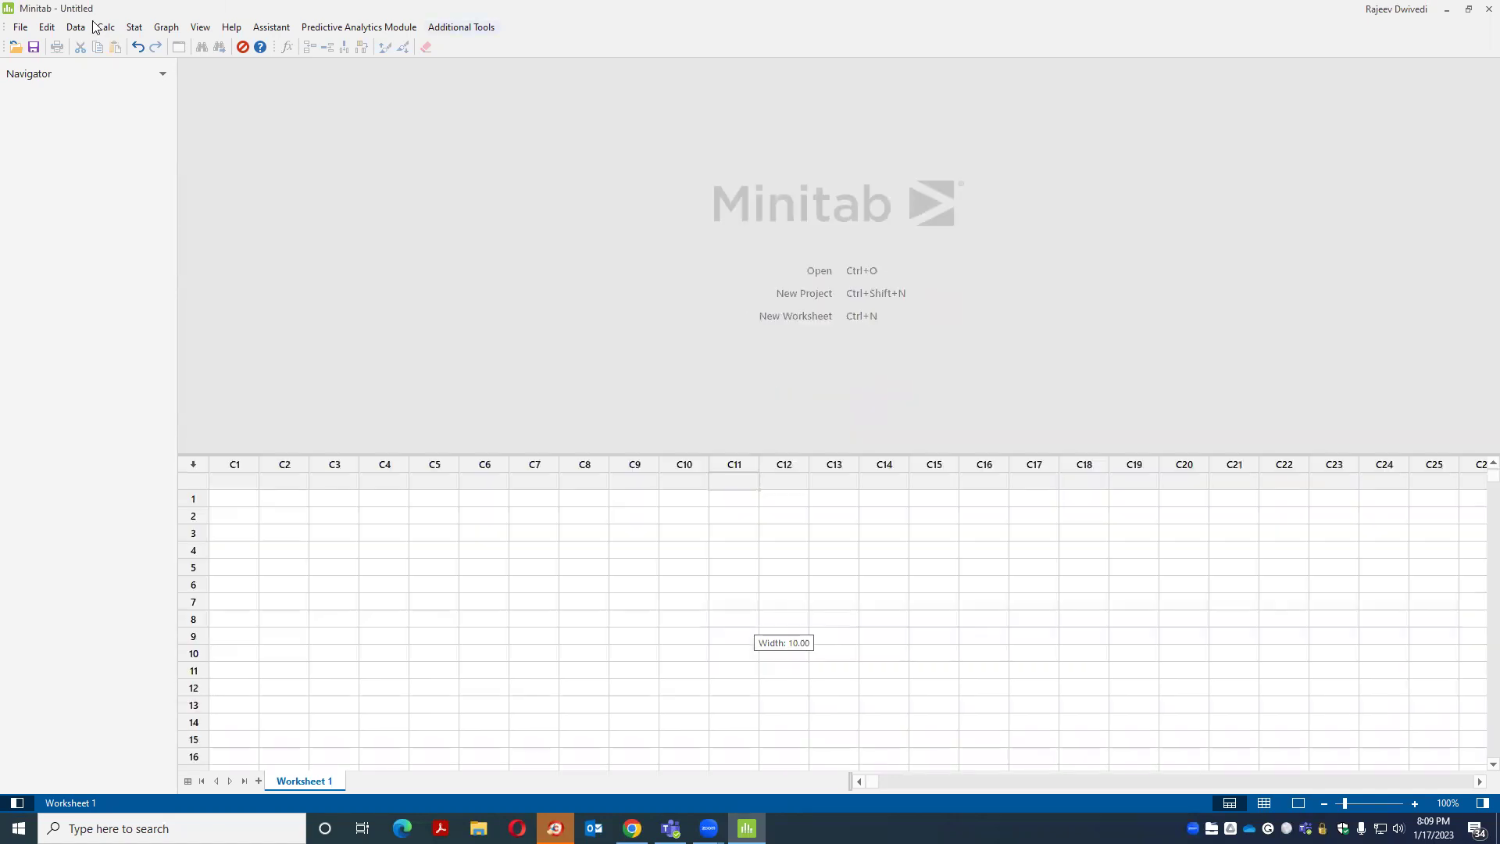
{"action": "left_click", "coordinate": [162, 28]}
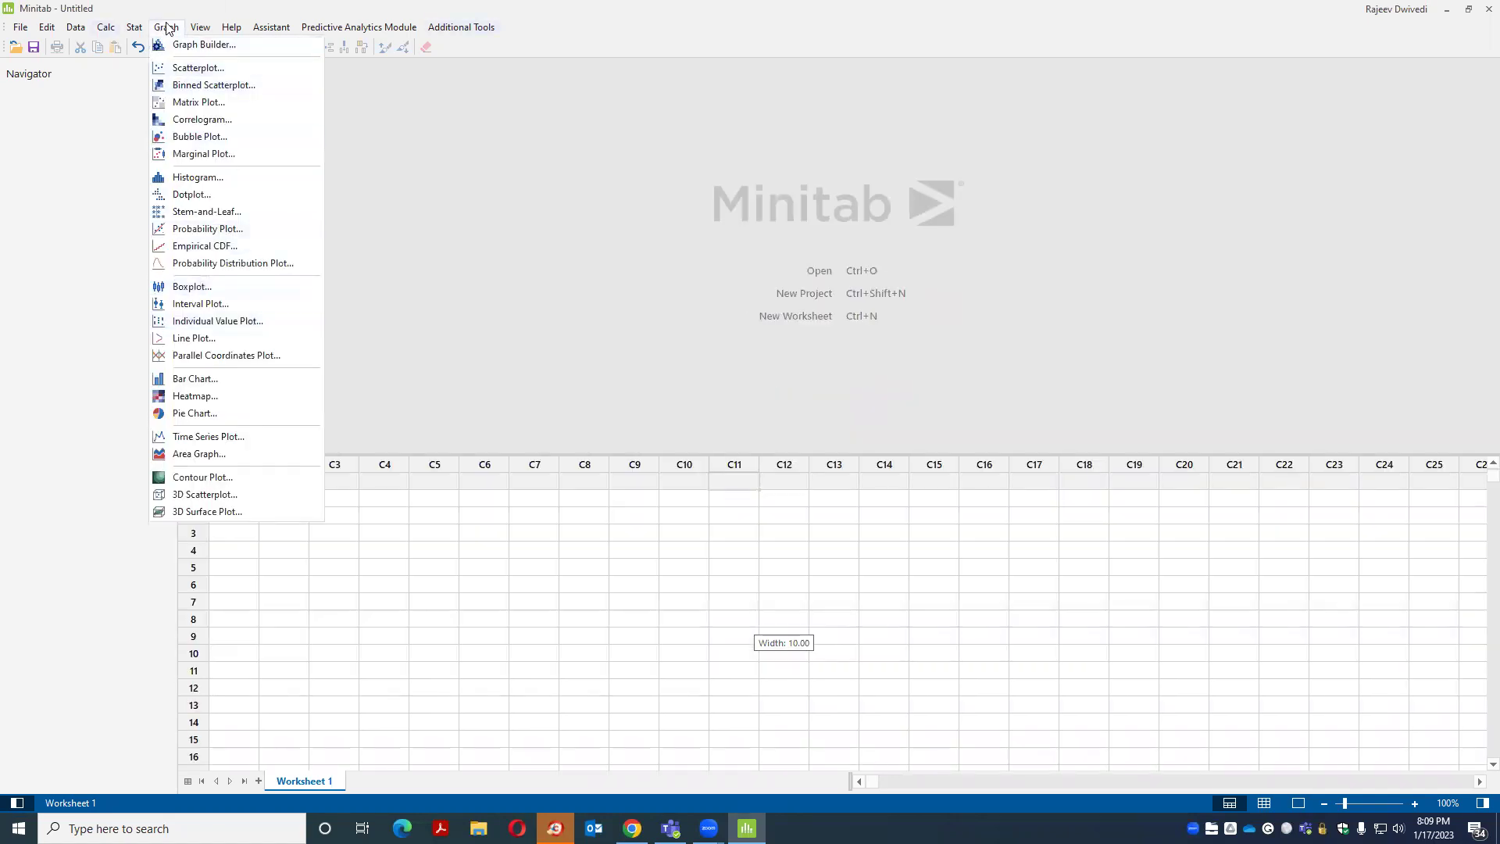
{"action": "left_click", "coordinate": [217, 267]}
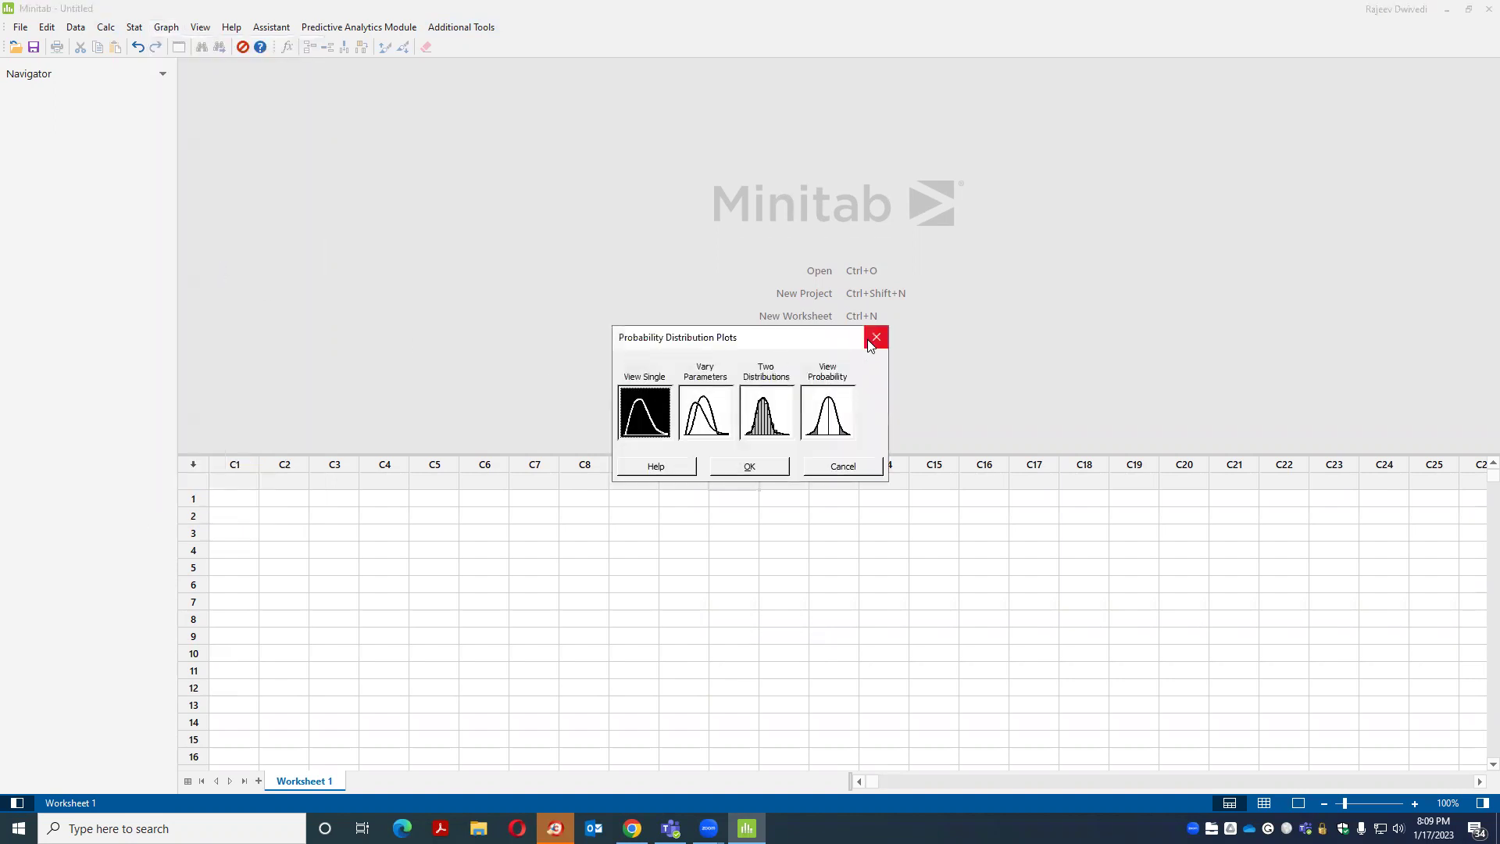
{"action": "left_click", "coordinate": [876, 334]}
Browse Calc > Probability Distributions, dismiss it, and return to the Graph menu
{"action": "left_click", "coordinate": [107, 27]}
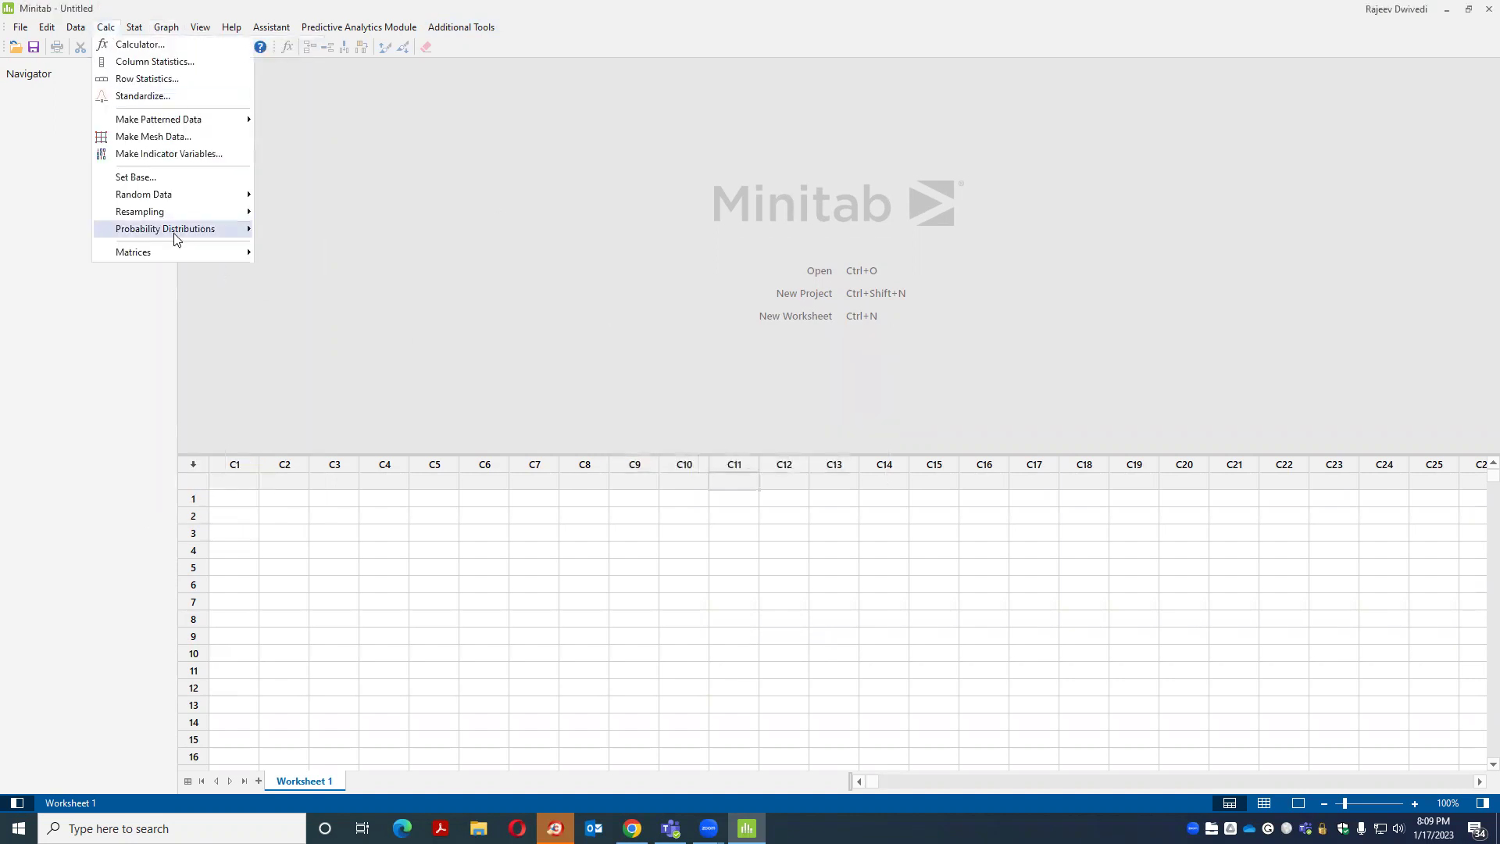
{"action": "mouse_move", "coordinate": [174, 237]}
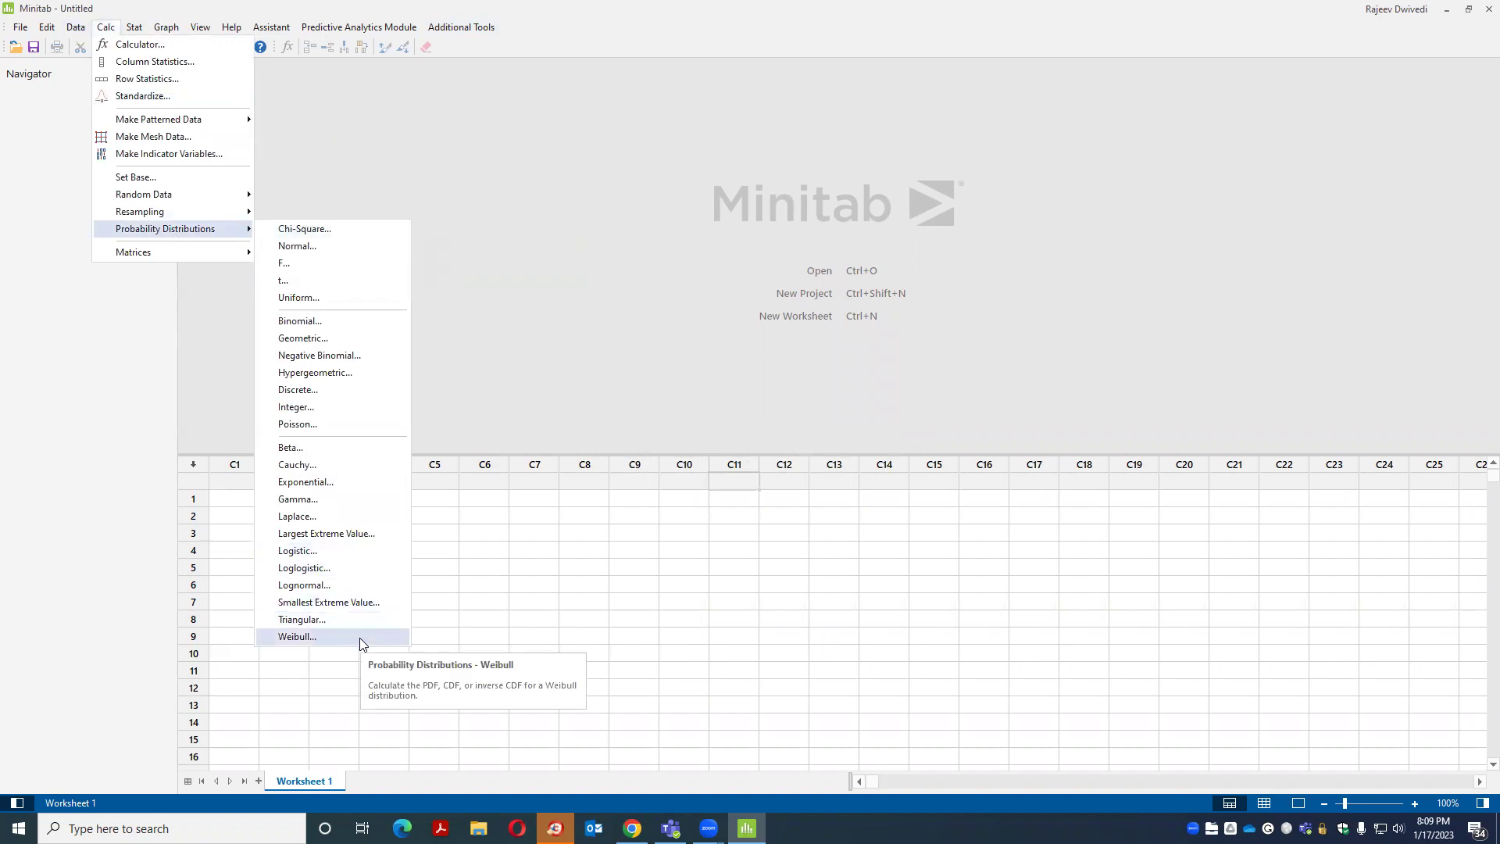
{"action": "left_click", "coordinate": [566, 257]}
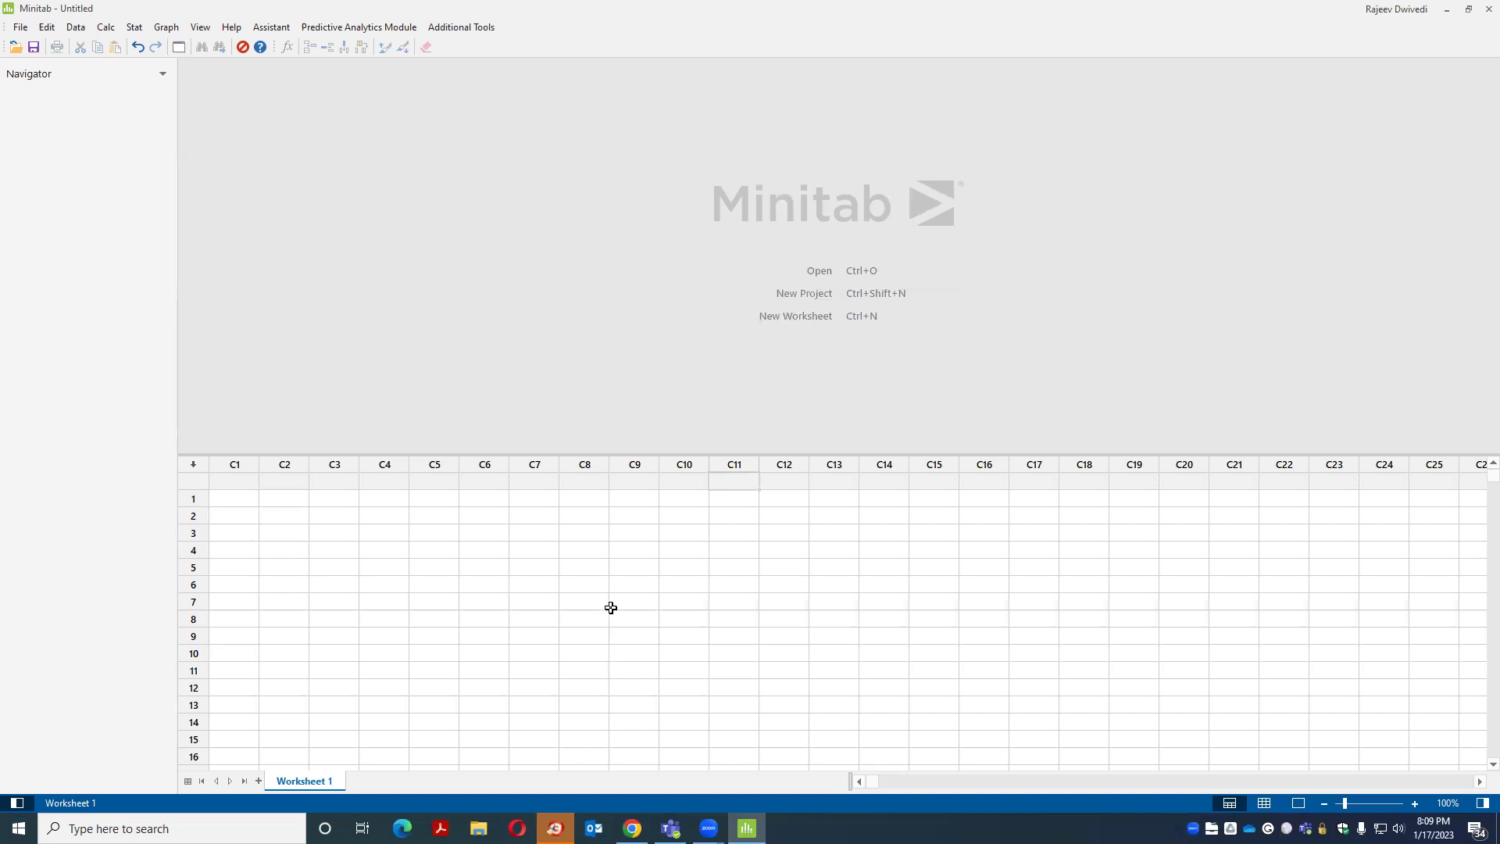
{"action": "left_click", "coordinate": [166, 27]}
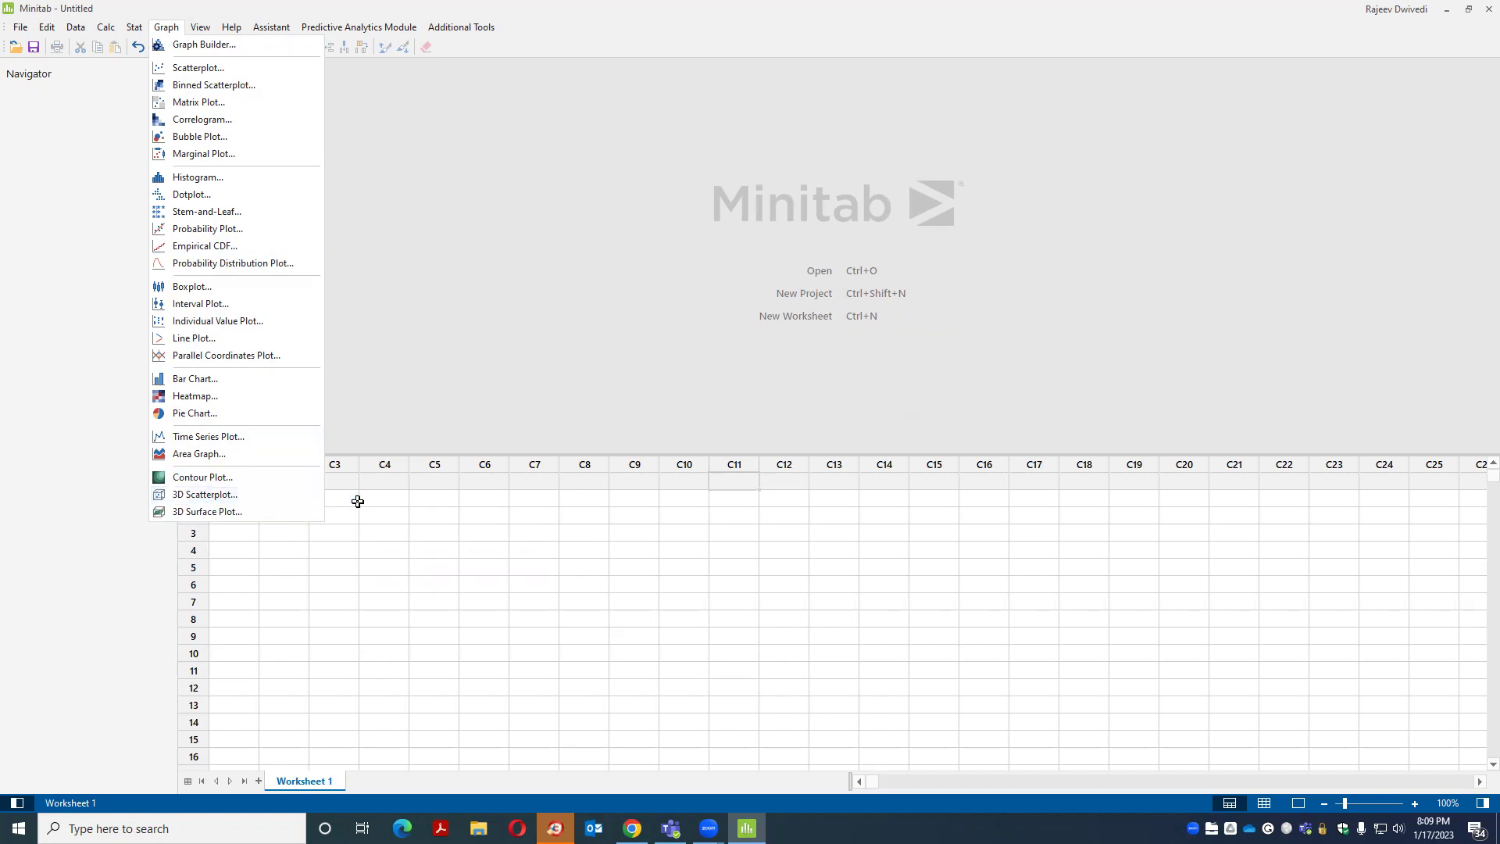
Start a Probability Distribution Plot of the View Probability type from the Graph menu
{"action": "left_click", "coordinate": [500, 281]}
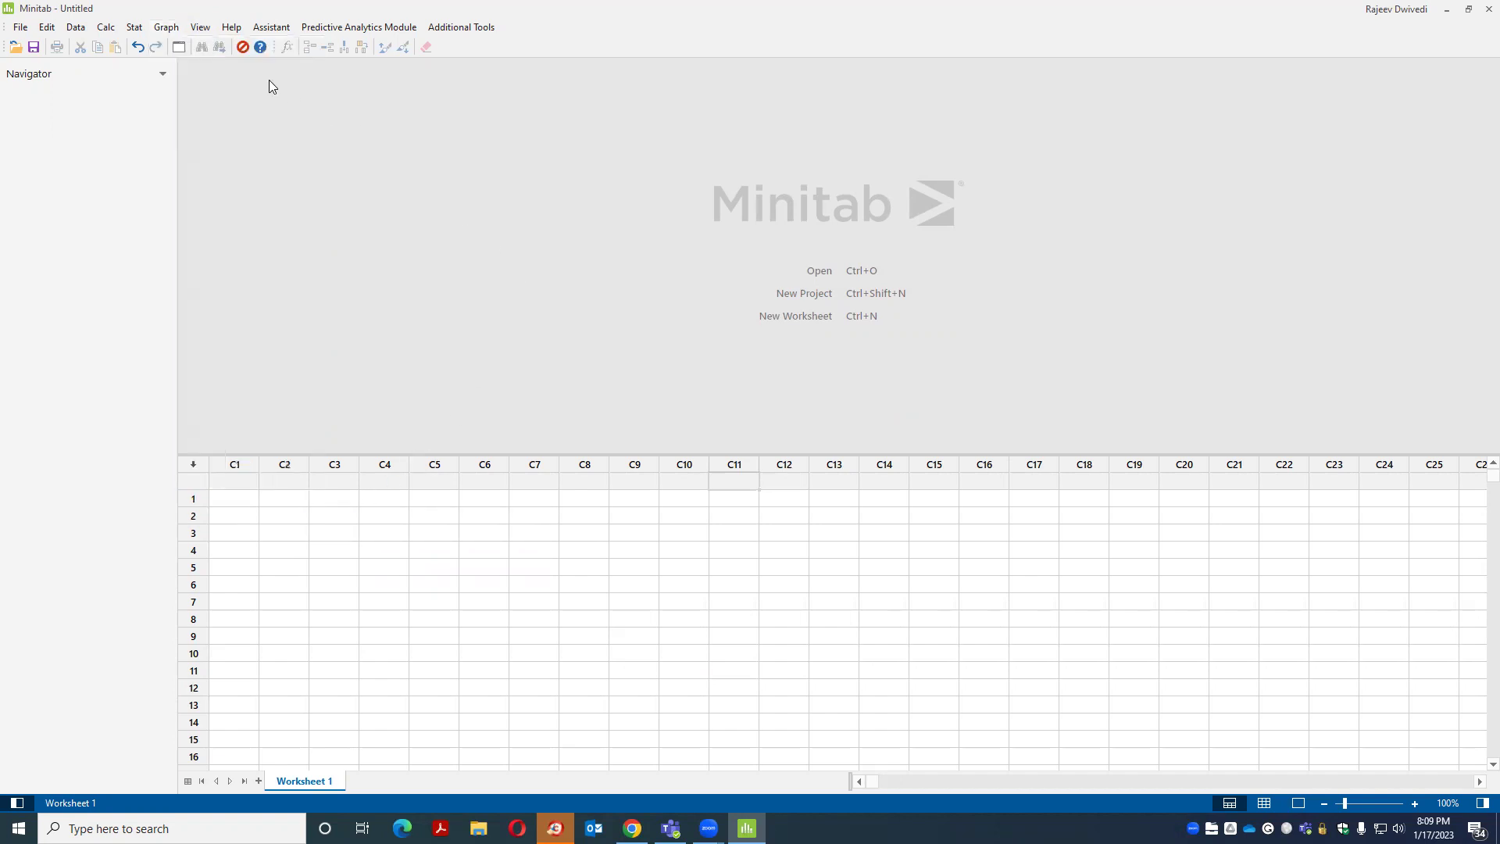
{"action": "left_click", "coordinate": [133, 28]}
{"action": "mouse_move", "coordinate": [165, 27]}
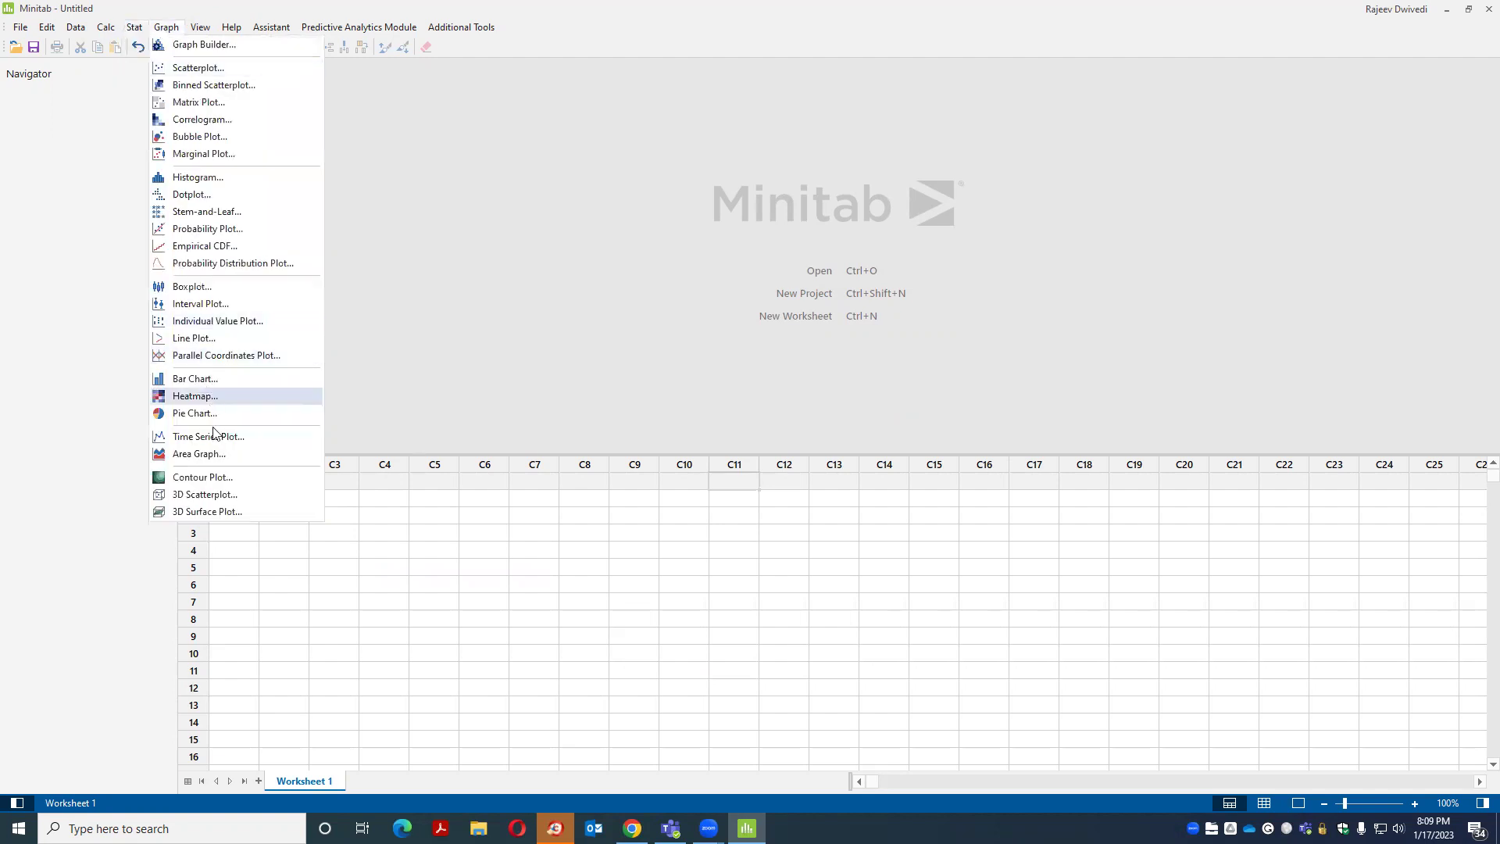
{"action": "left_click", "coordinate": [226, 263]}
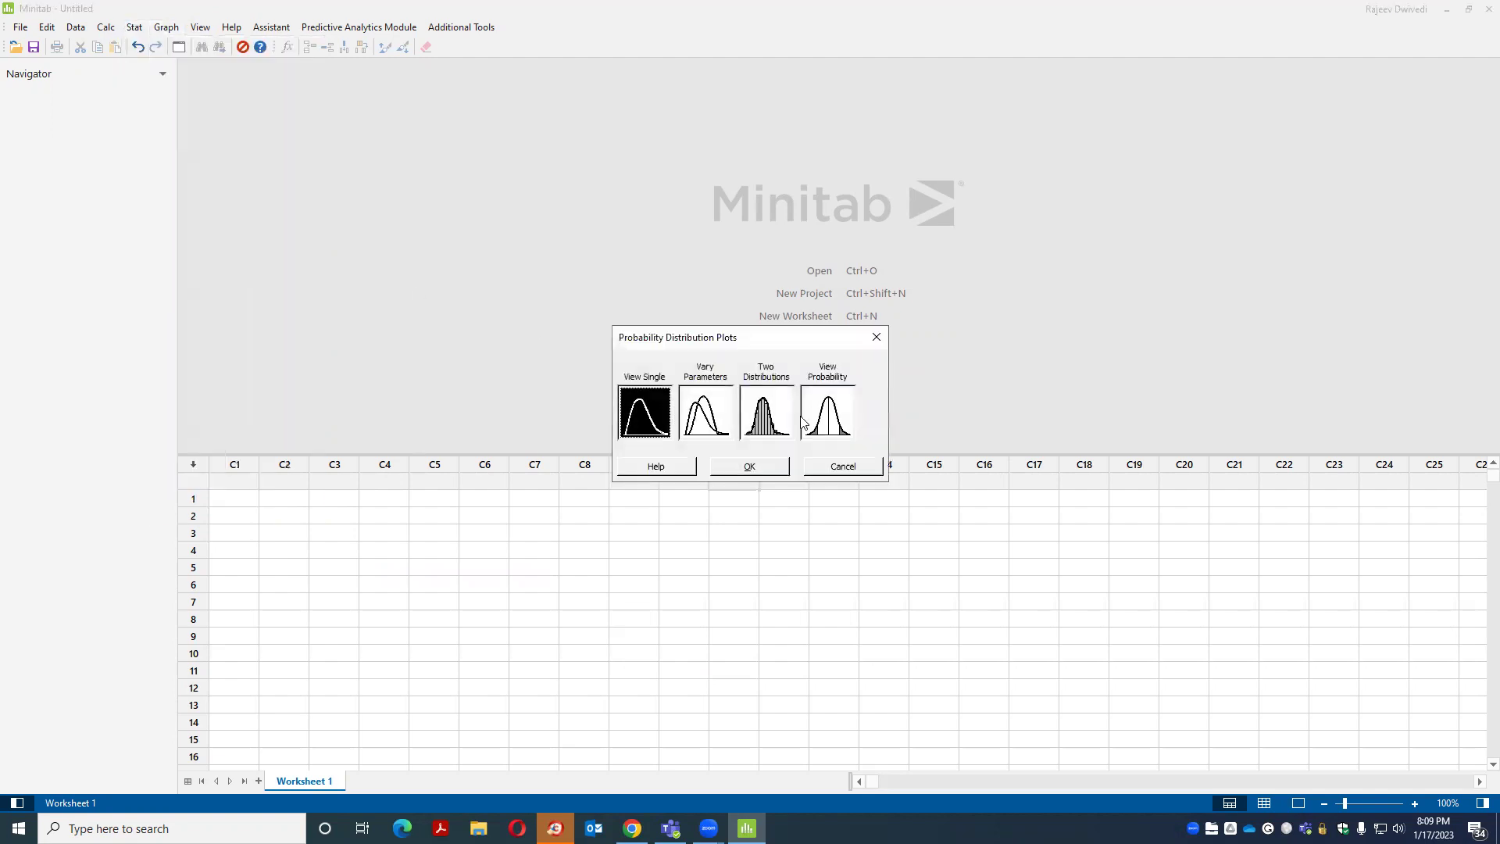
{"action": "left_click", "coordinate": [825, 412]}
{"action": "left_click", "coordinate": [742, 465]}
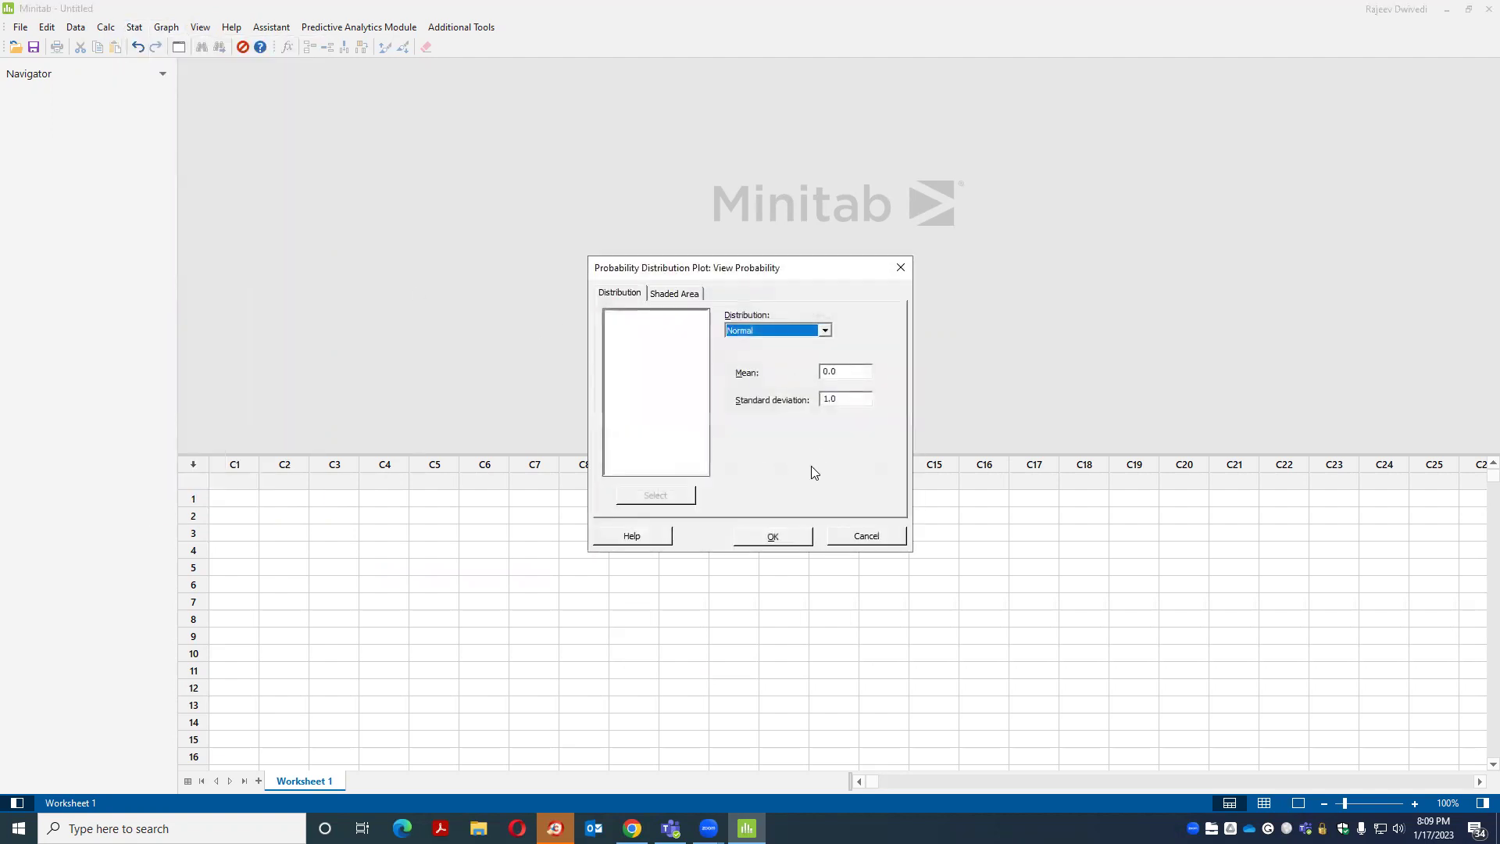
Shade a 0.05 right-tail probability on the Normal (0, 1) plot and enlarge the graph area
{"action": "left_click", "coordinate": [677, 294]}
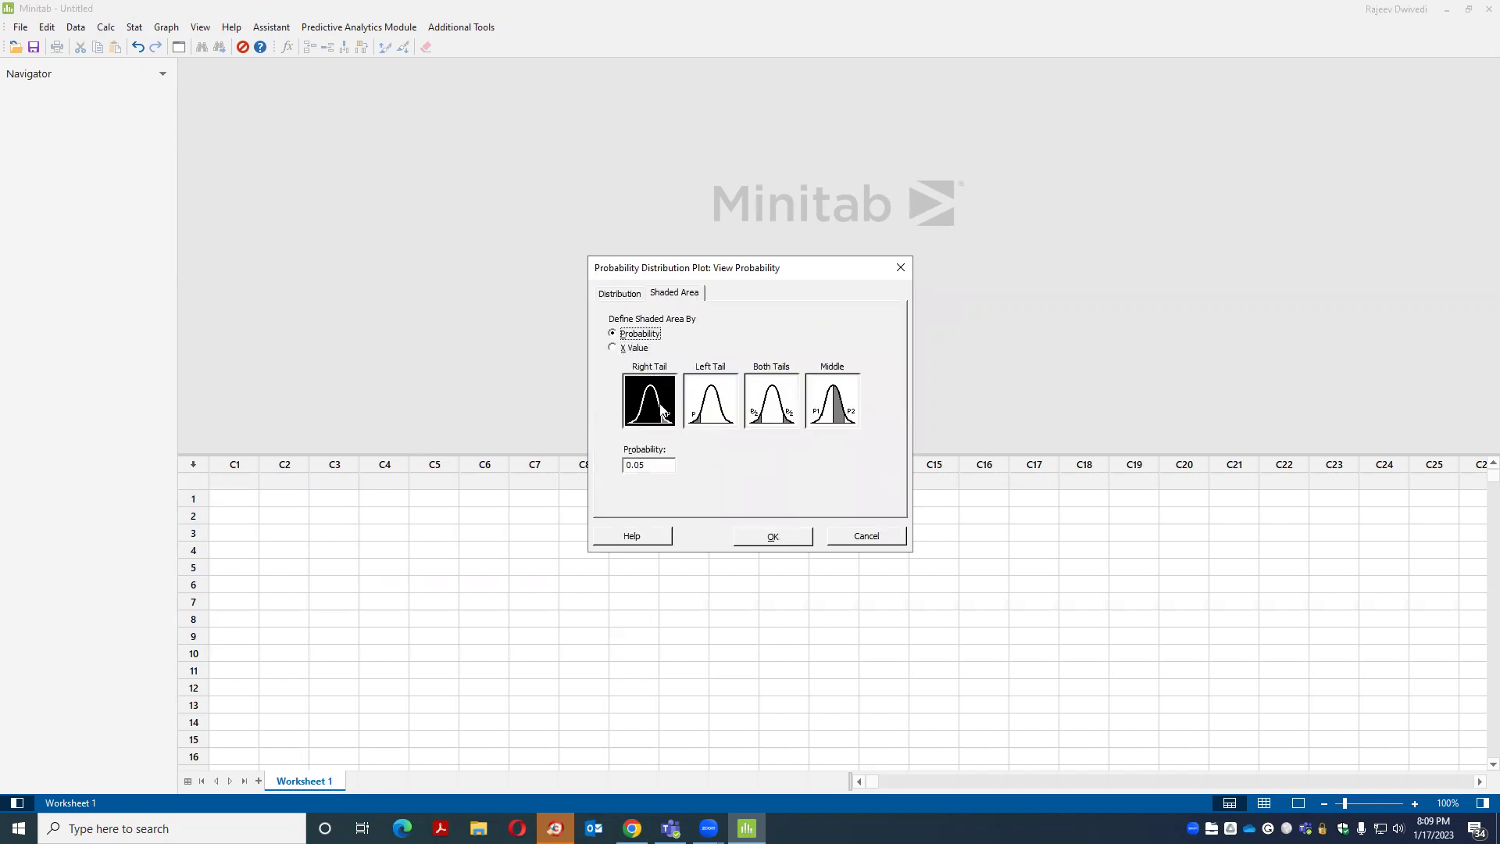
{"action": "left_click", "coordinate": [812, 414]}
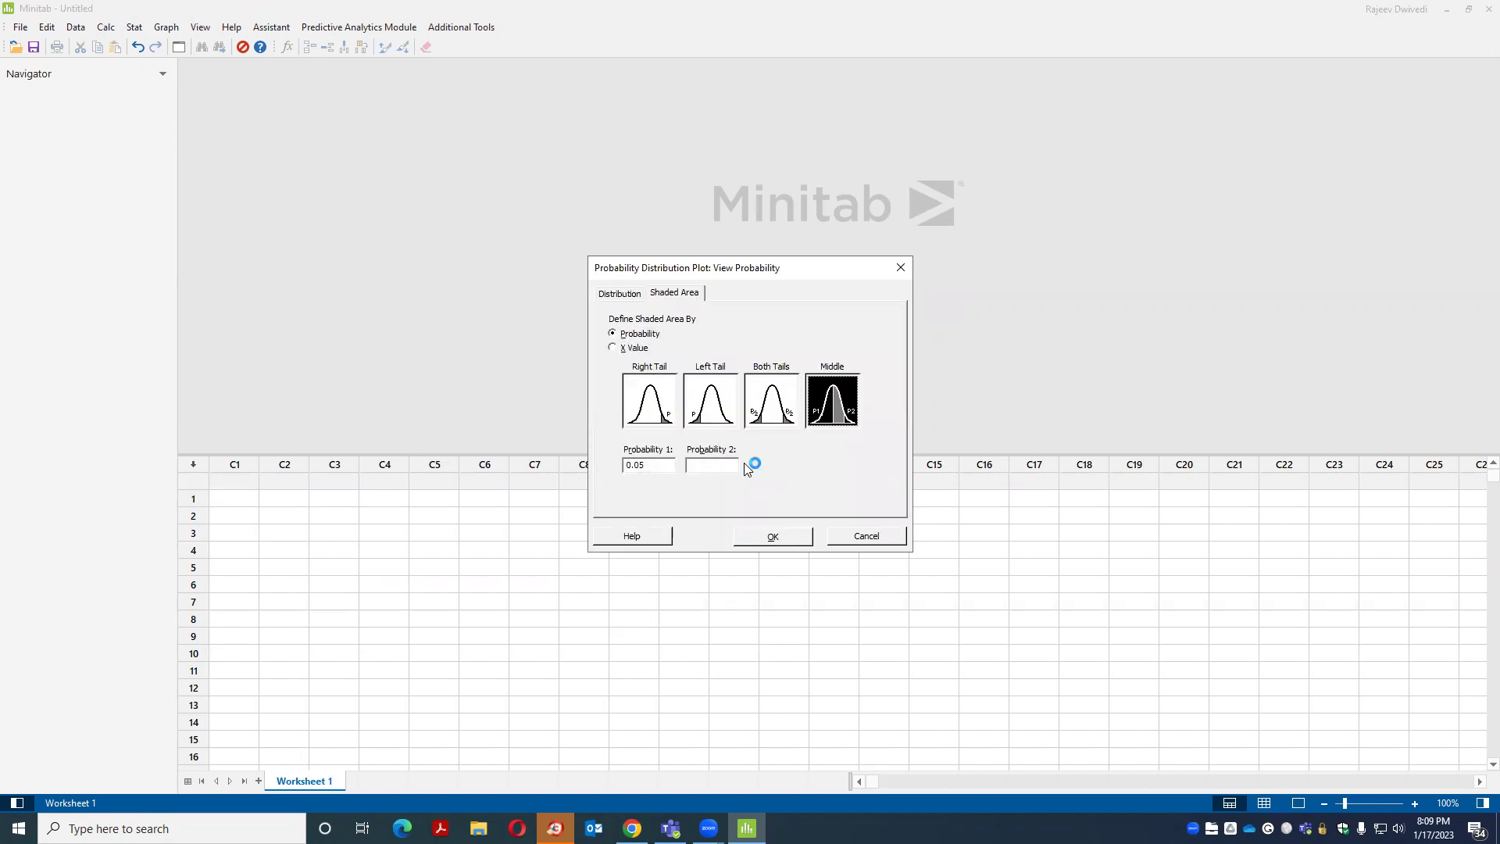
{"action": "left_click", "coordinate": [647, 410]}
{"action": "left_click", "coordinate": [772, 537]}
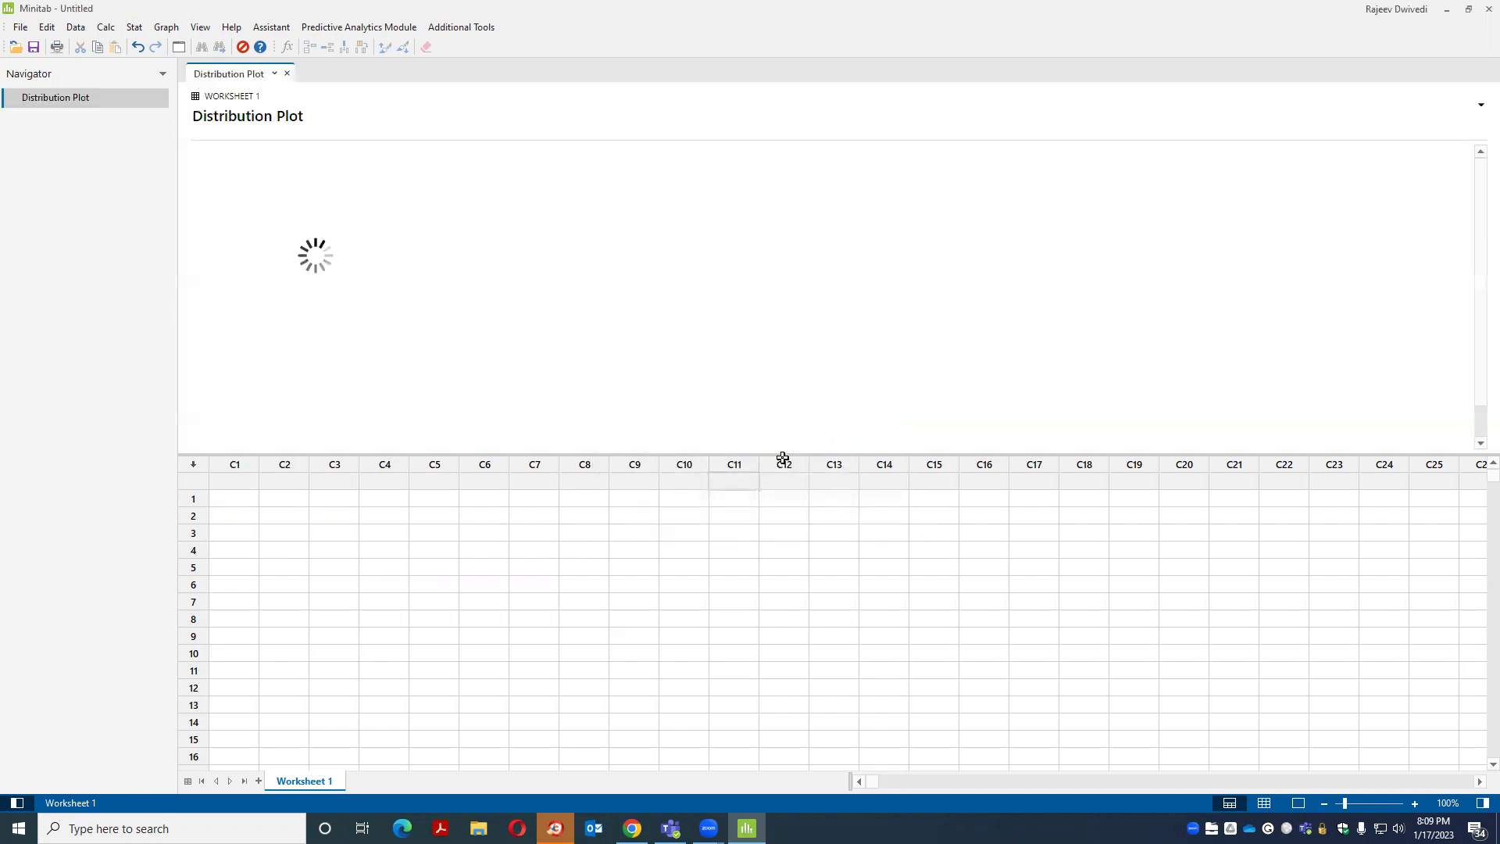
{"action": "left_click_drag", "start_coordinate": [783, 458], "coordinate": [769, 630]}
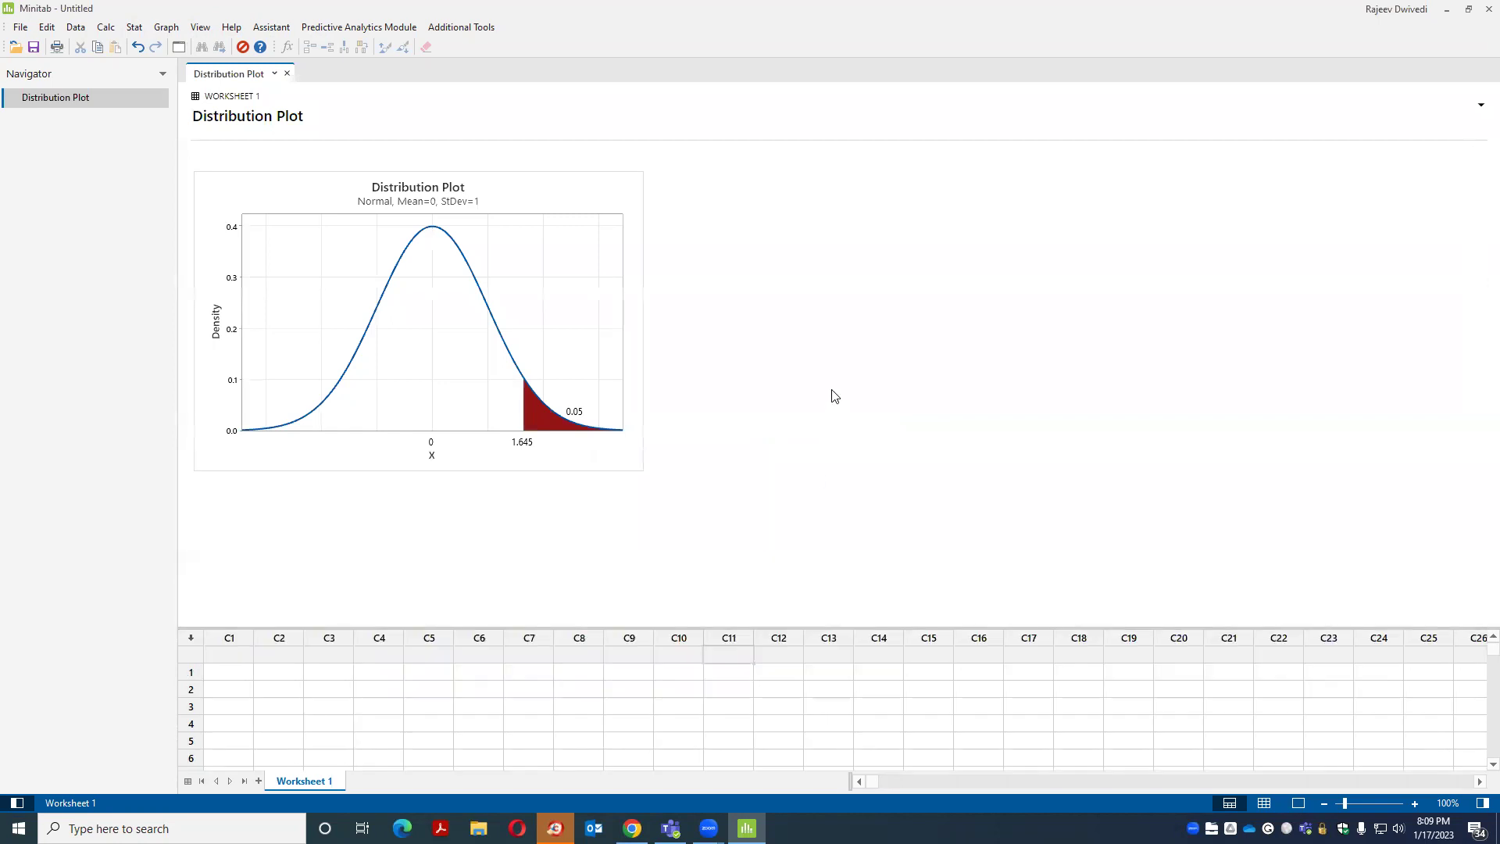